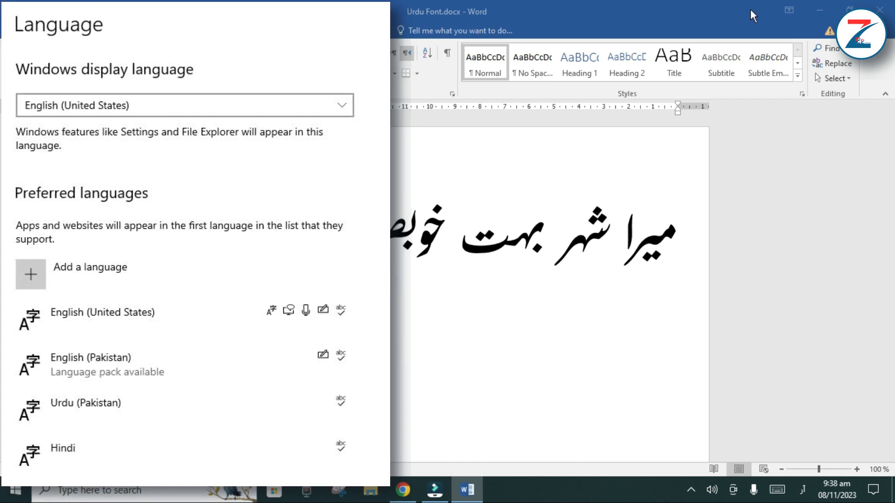
Minimize the open Word and Filmora windows to reveal the desktop
click(818, 10)
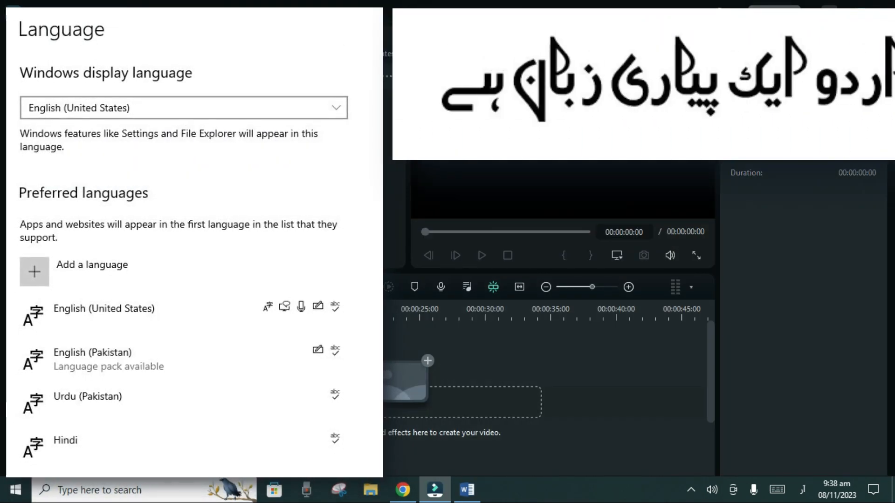
click(832, 11)
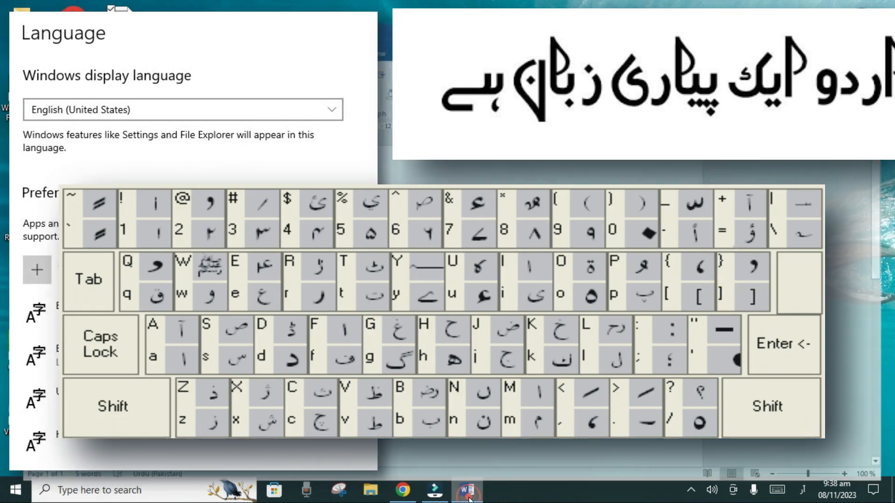
click(467, 490)
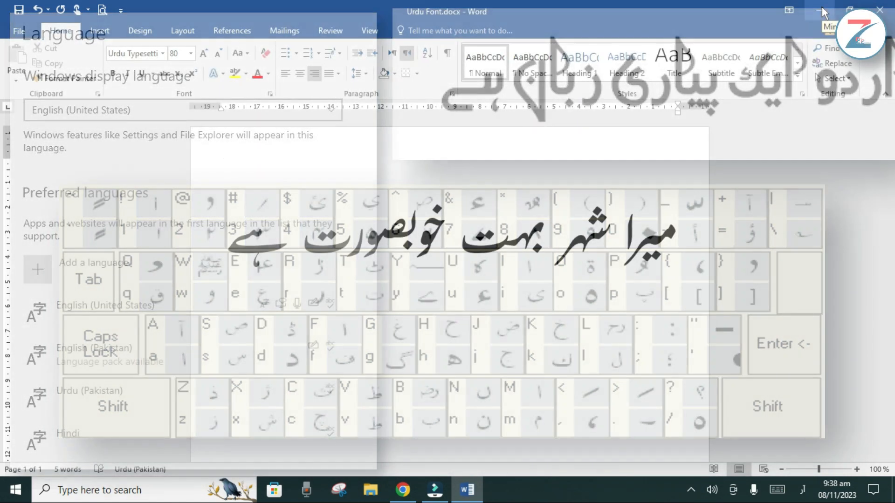
click(821, 9)
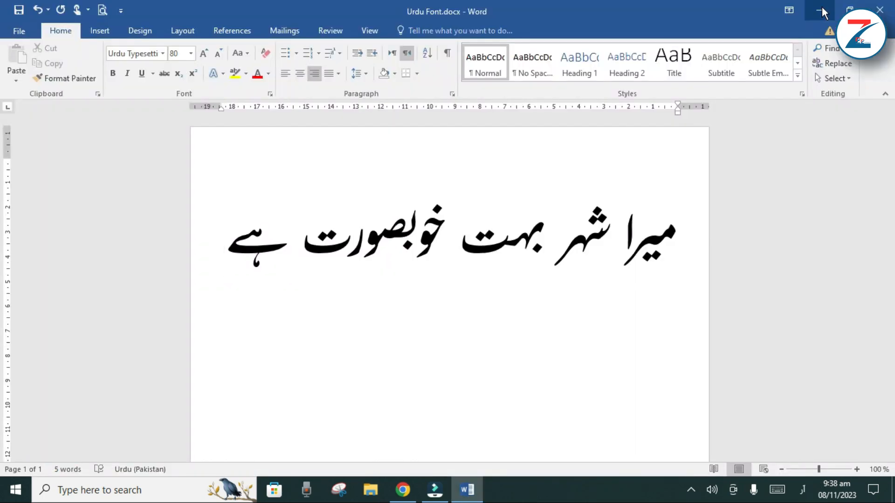
click(821, 7)
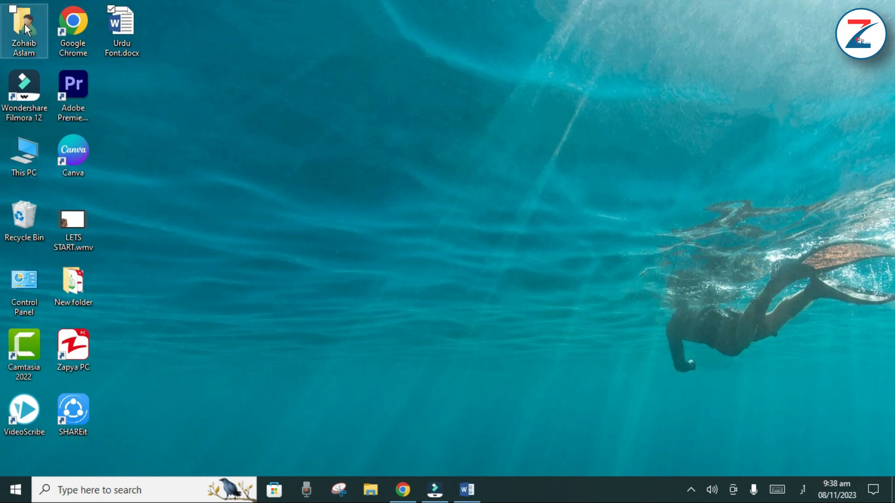
Switch to Google Chrome, go to the Google homepage and search for "crulp urdu phonetic keyboard"
double_click(82, 25)
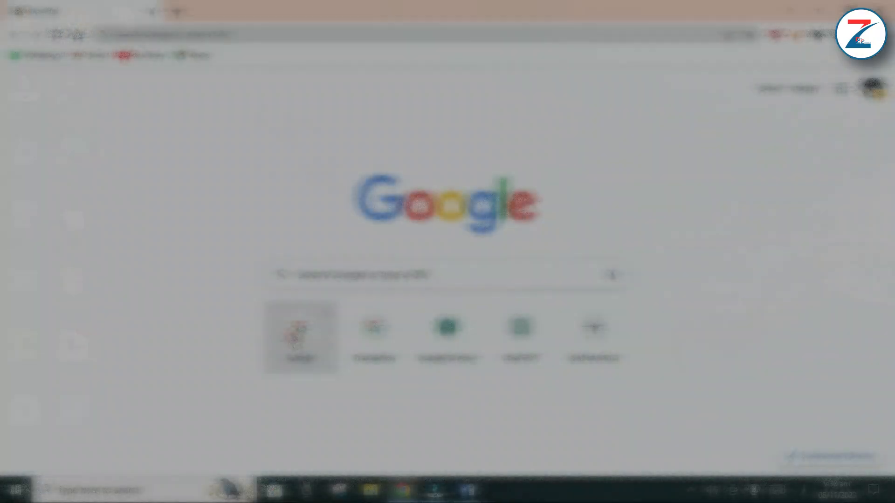
click(294, 338)
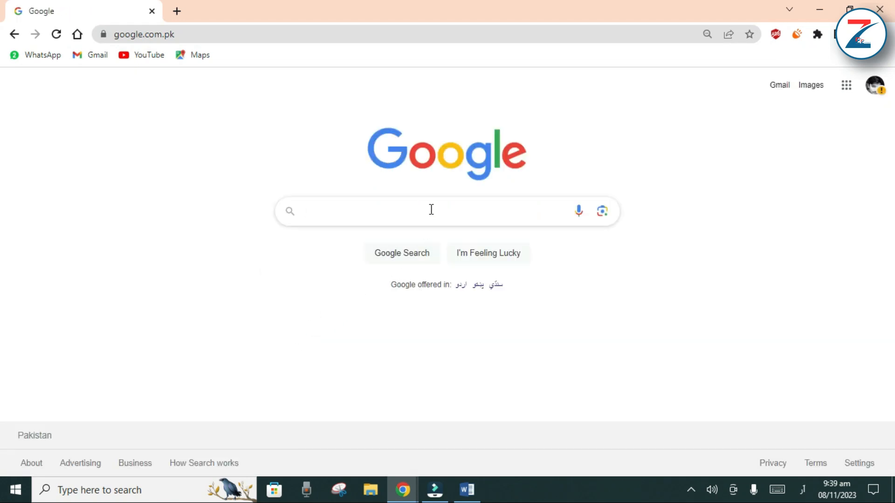
text(crulp)
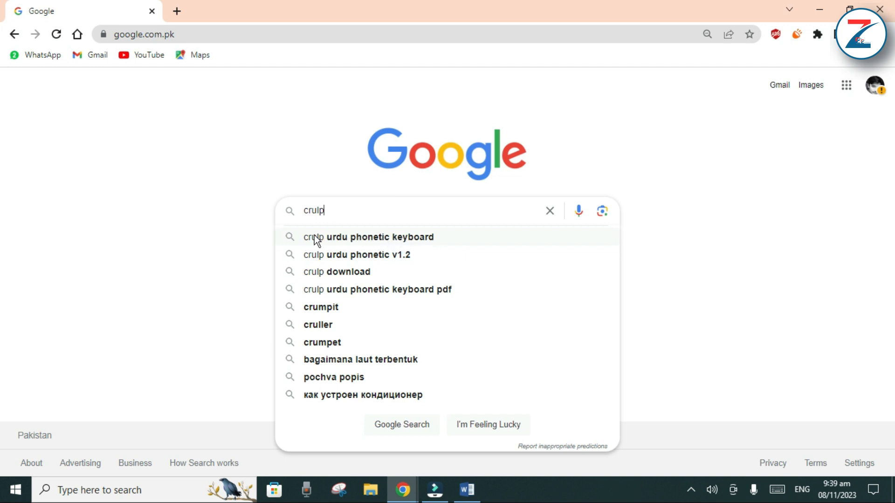
click(380, 238)
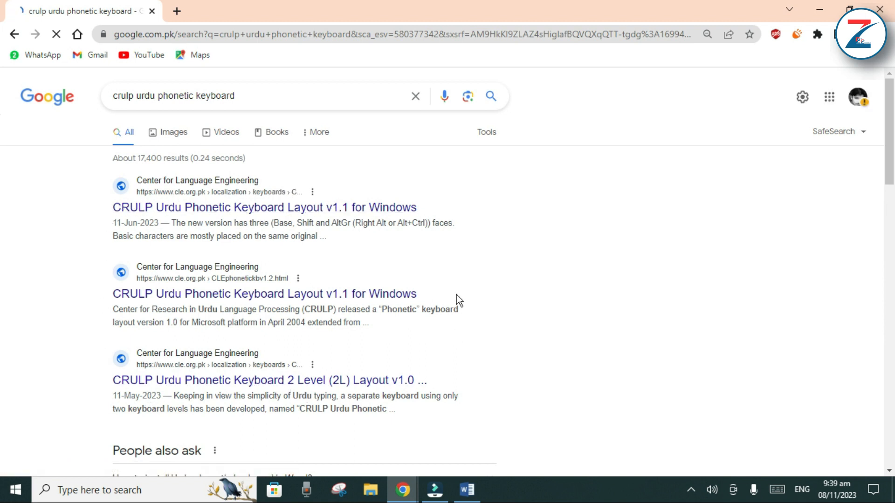
Open the first "CRULP Urdu Phonetic Keyboard Layout v1.1 for Windows" result and download the v1.1 keyboard layout
click(131, 209)
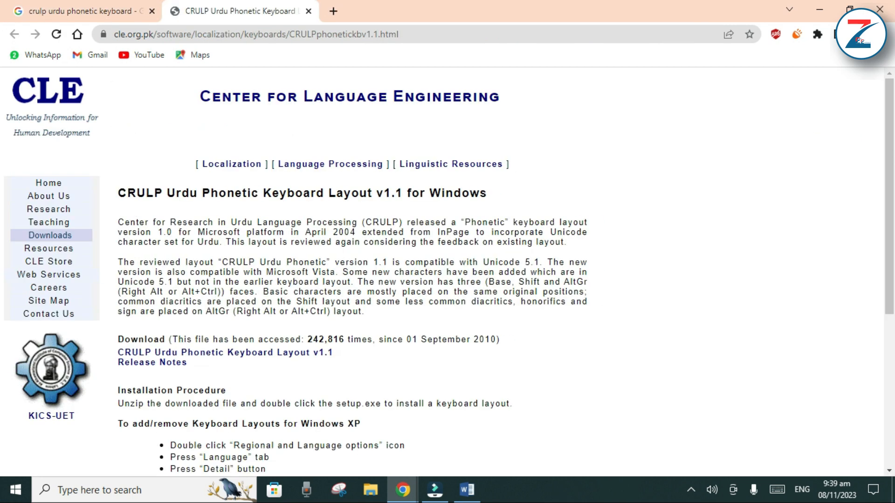
scroll(4, 332, down, 5)
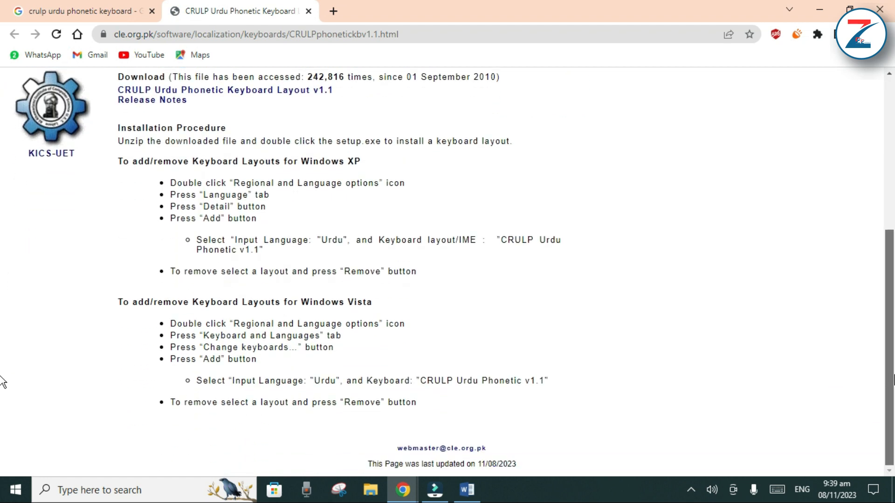
scroll(2, 280, up, 3)
scroll(2, 258, up, 1)
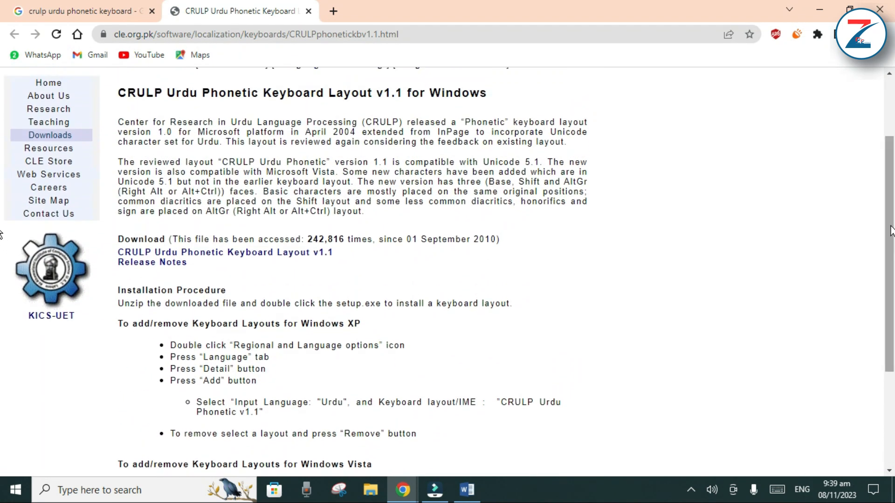
click(238, 252)
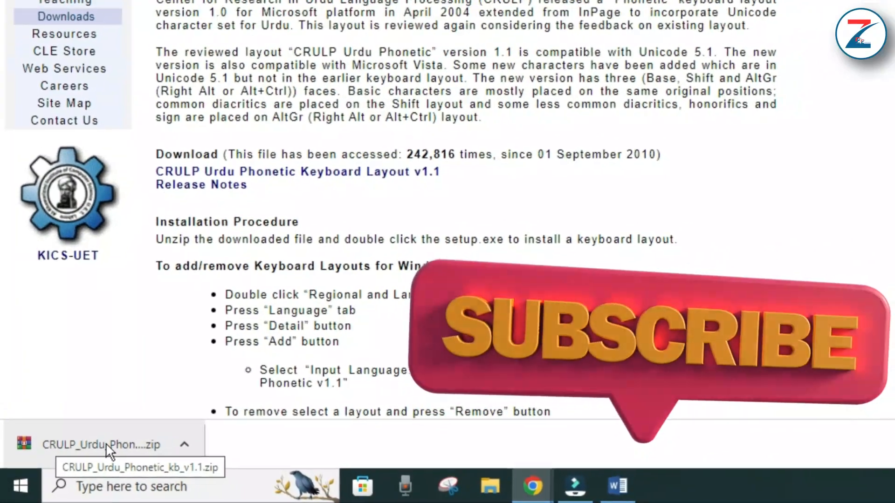
Locate the downloaded CRULP_Urdu_Phonetic_kb_v1.1.zip in its folder and paste it onto the desktop
right_click(94, 452)
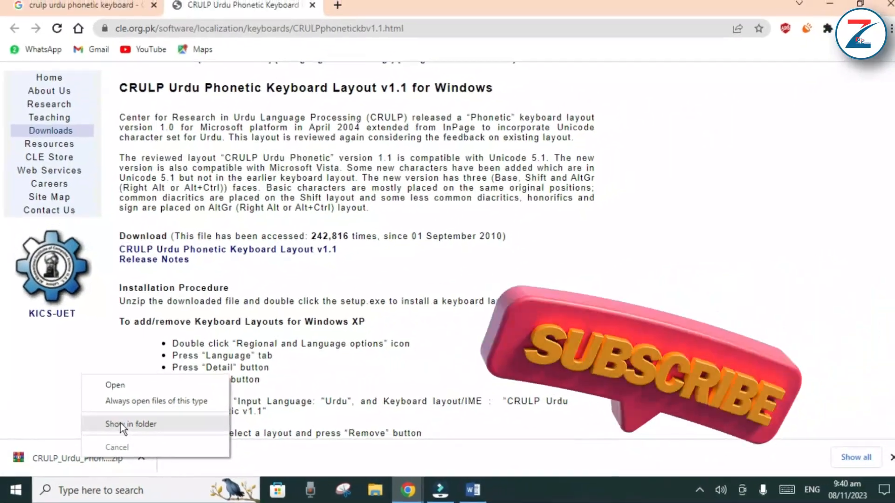
click(111, 416)
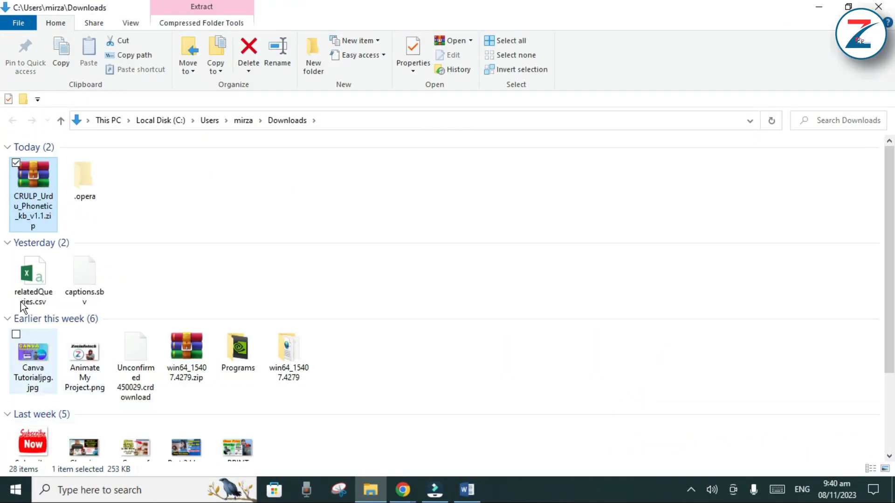
double_click(38, 185)
right_click(38, 184)
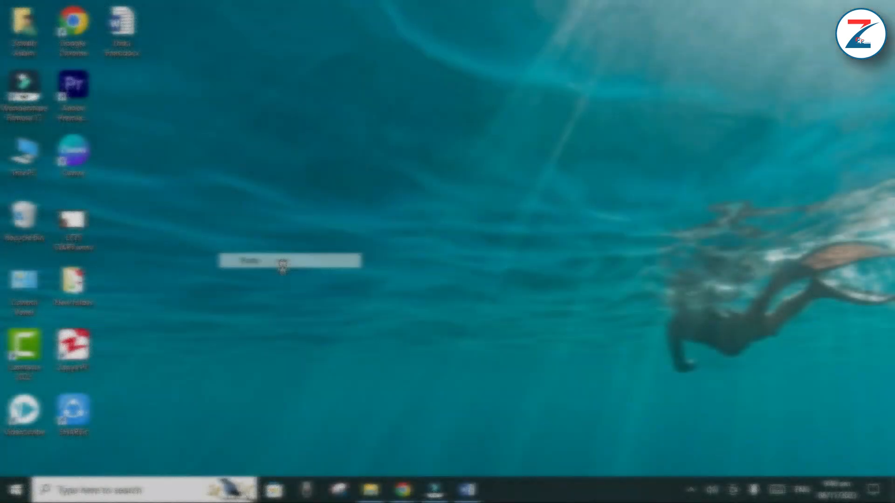
click(279, 262)
click(272, 128)
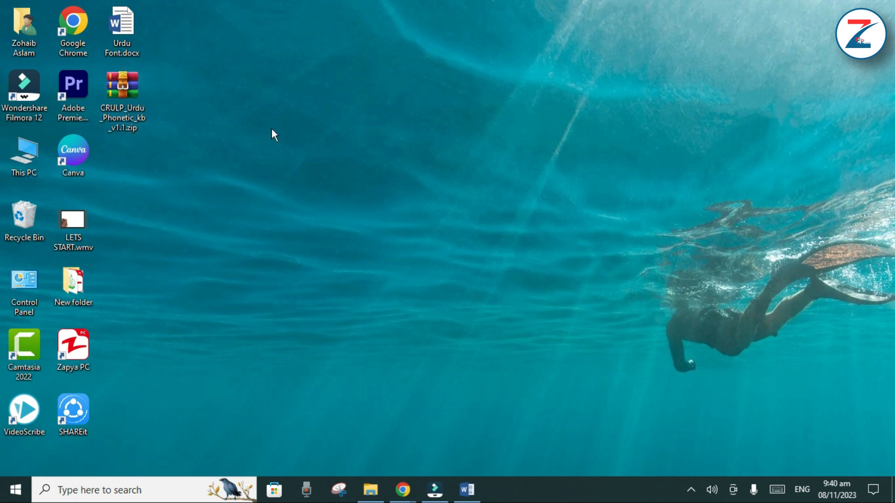
Extract the zip into its own CRULP_Urdu_Phonetic_kb_v1.1 folder and place that folder directly below the archive on the desktop
right_click(131, 94)
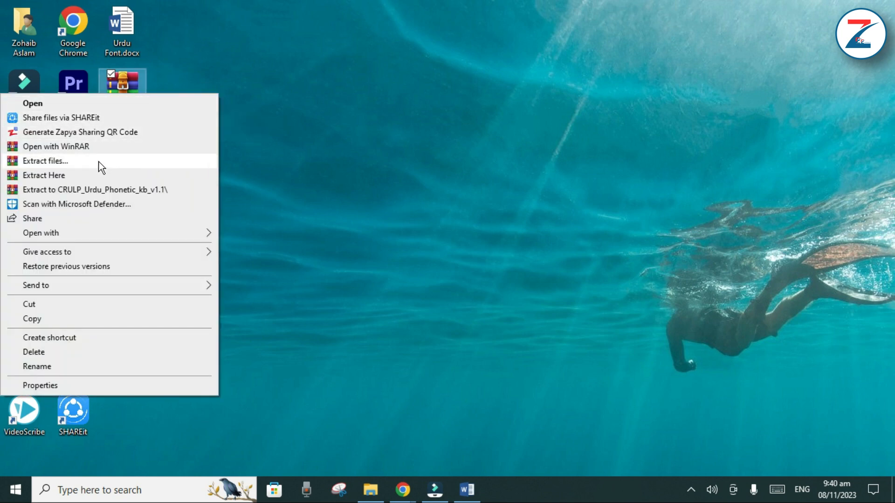
click(71, 191)
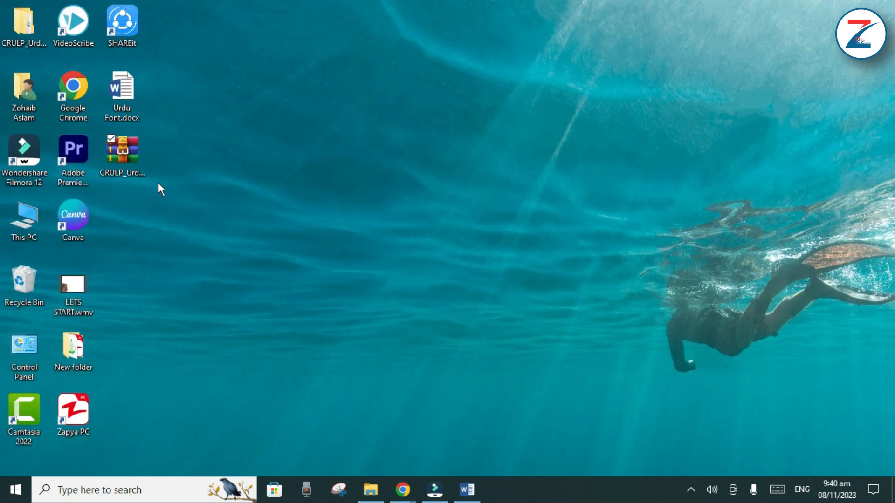
drag(23, 23, 124, 161)
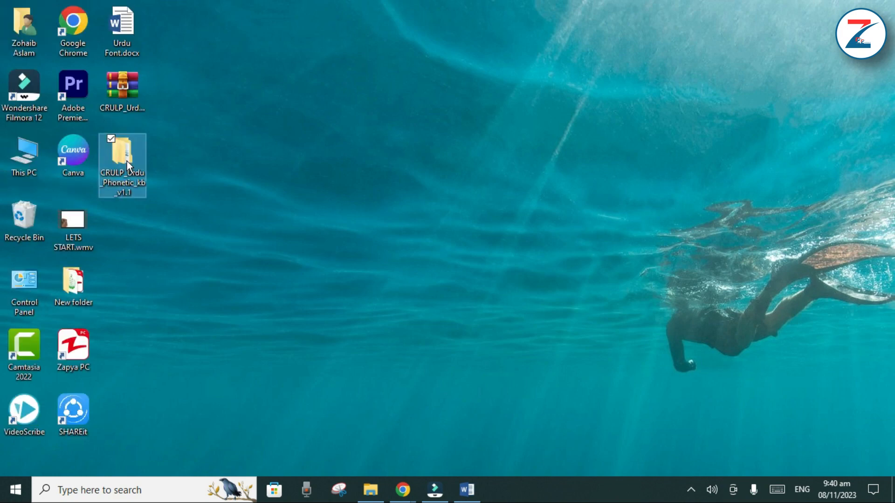
Run setup.exe from the inner CRULP_Urdu_Phonetic_kb_v1.1 folder, complete the wizard with "Repair the keyboard layout" and close it
double_click(127, 162)
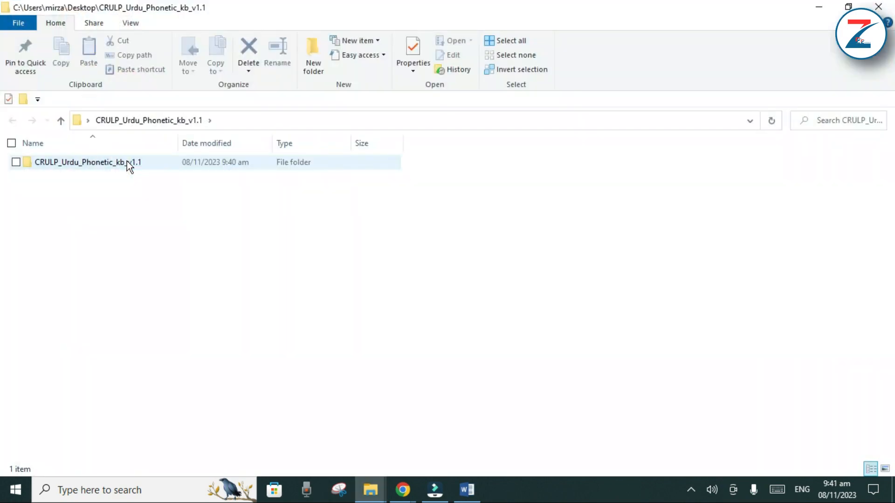
double_click(79, 161)
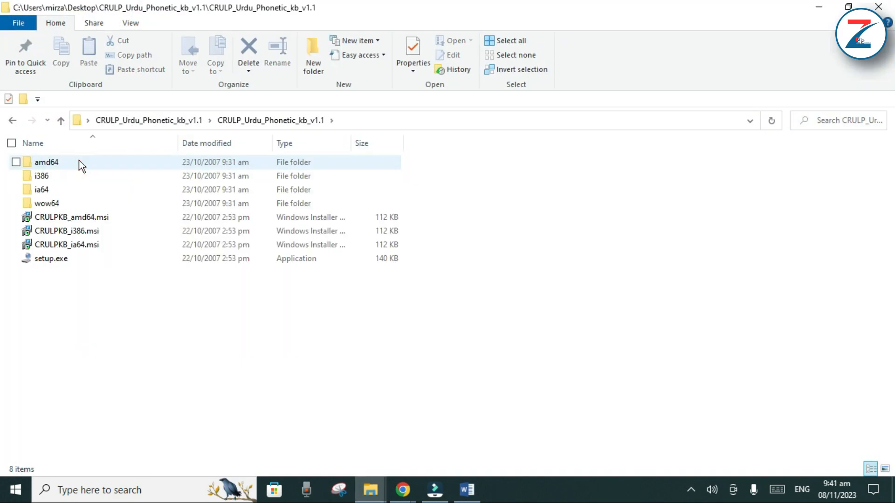
double_click(46, 260)
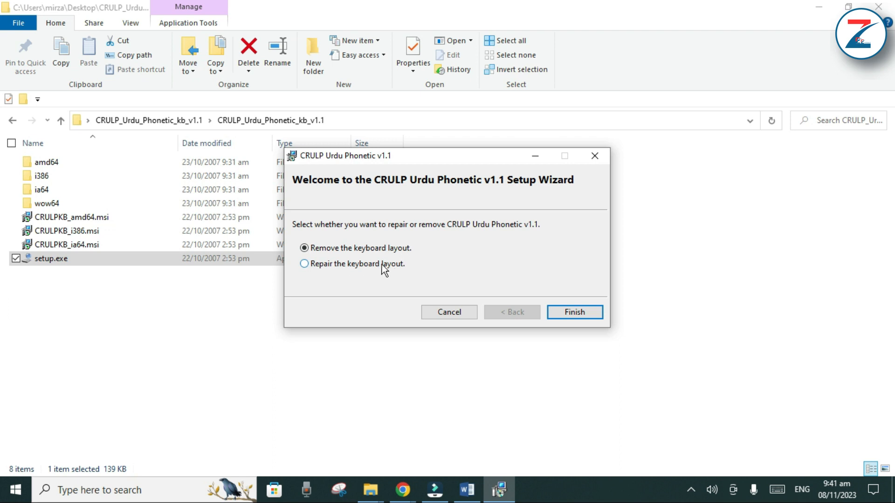
click(305, 264)
click(569, 319)
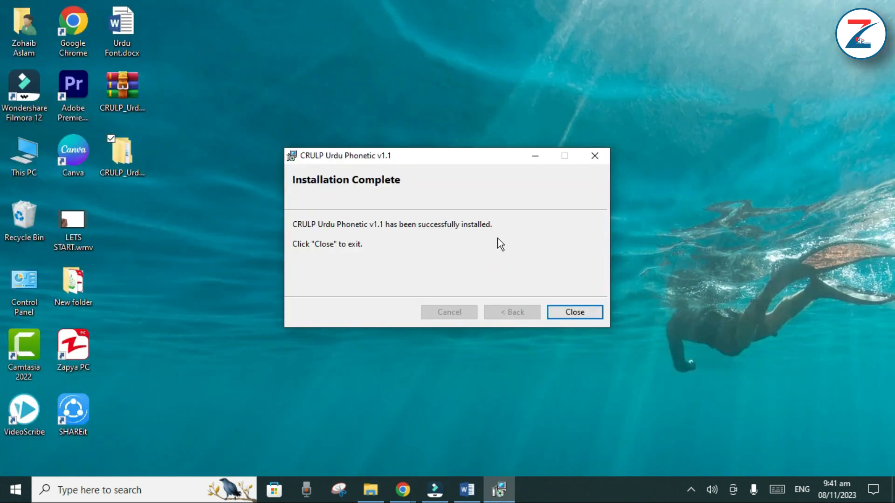
click(585, 312)
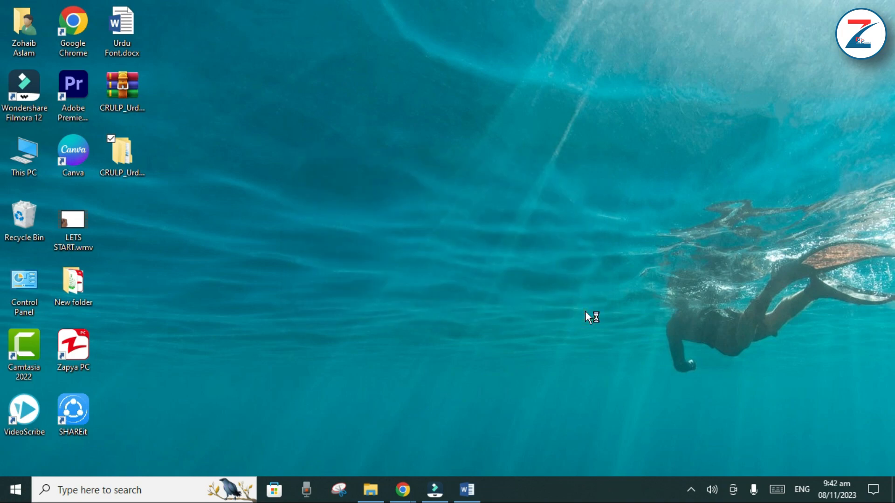
Switch to Urdu Font.docx in Word, select the Urdu sentence and examine the available fonts, including Urdu Typesetting, without changing it
click(466, 490)
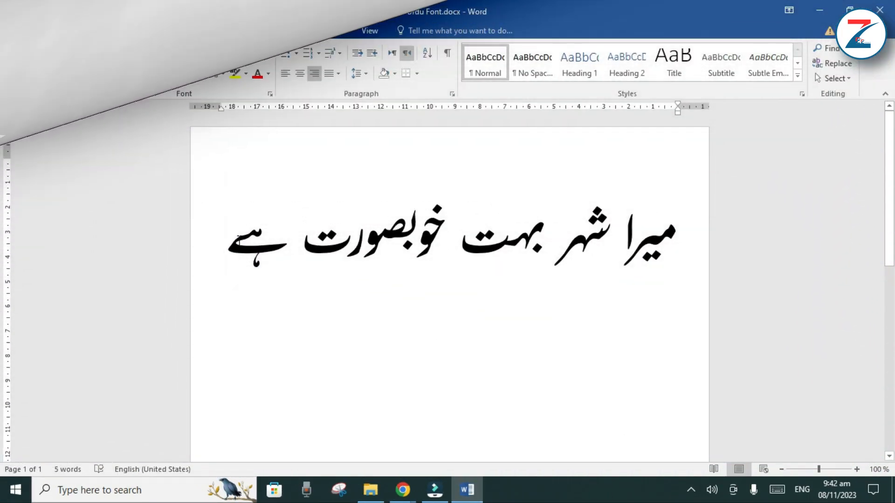
drag(233, 237, 668, 265)
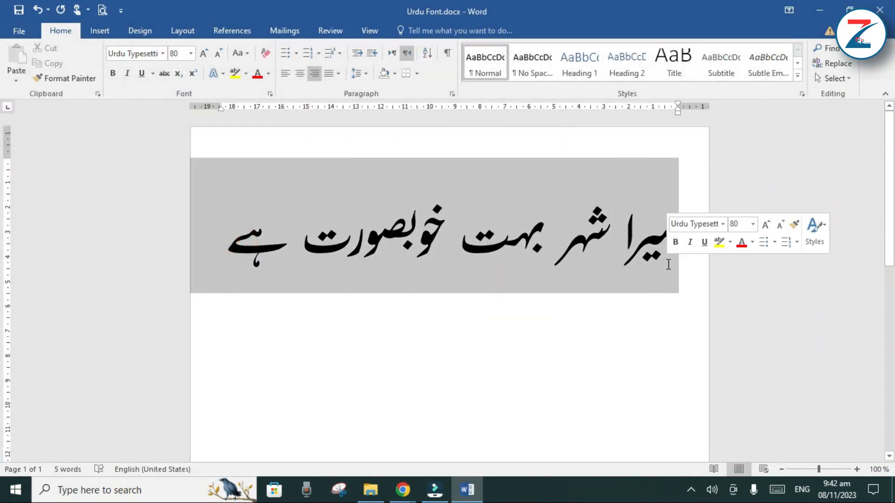
click(163, 53)
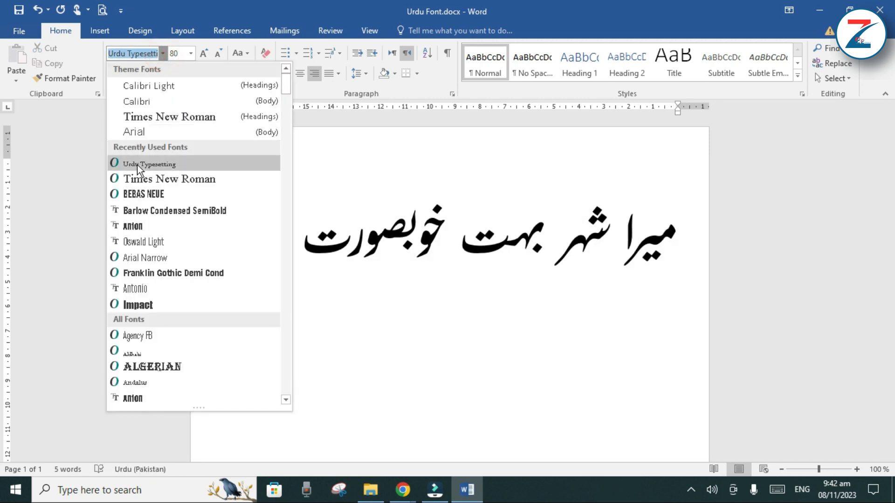
click(380, 252)
double_click(381, 252)
click(380, 253)
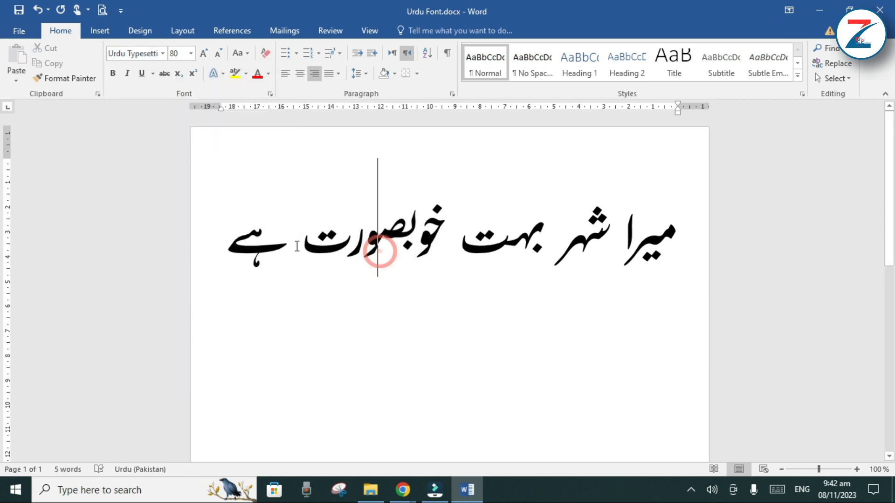
drag(242, 240, 683, 273)
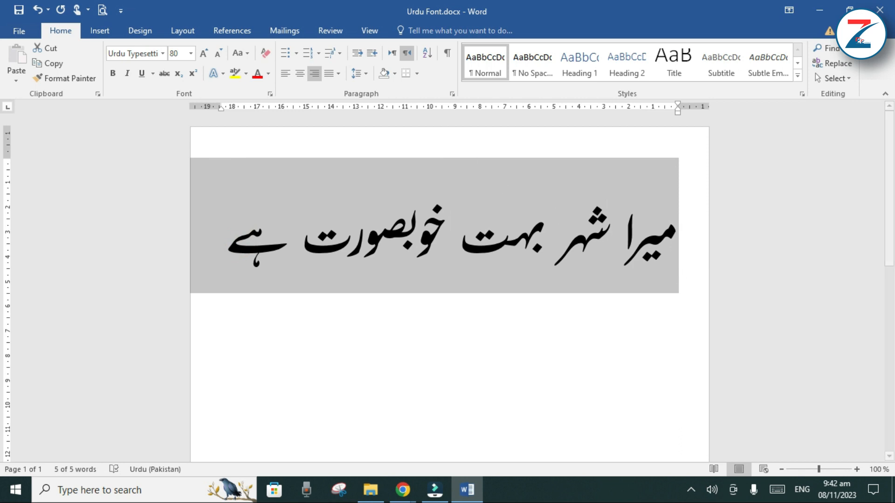
click(162, 53)
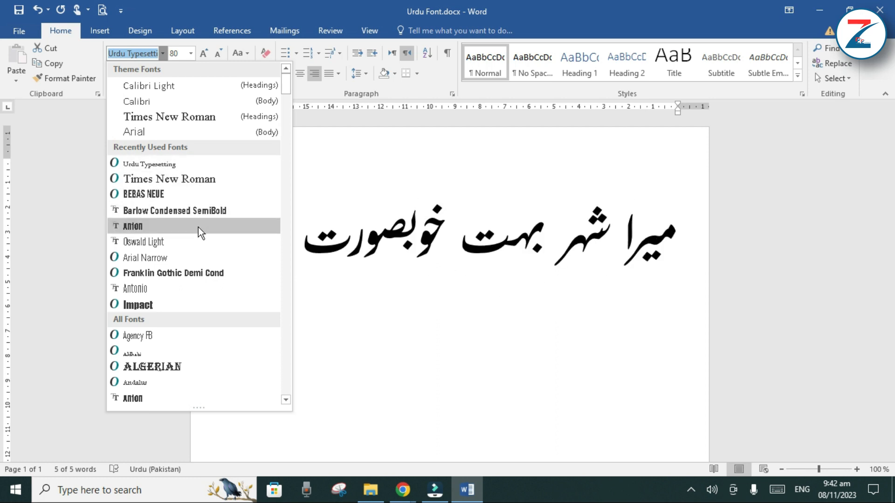
key(Escape)
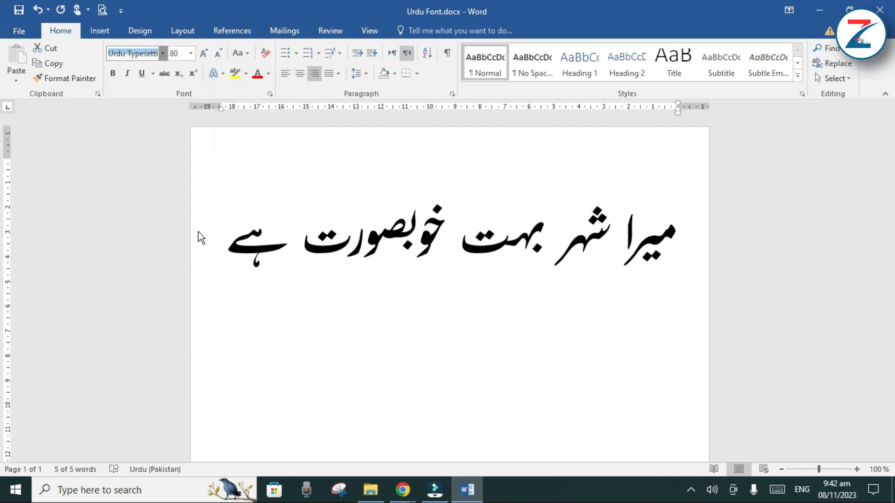
click(197, 231)
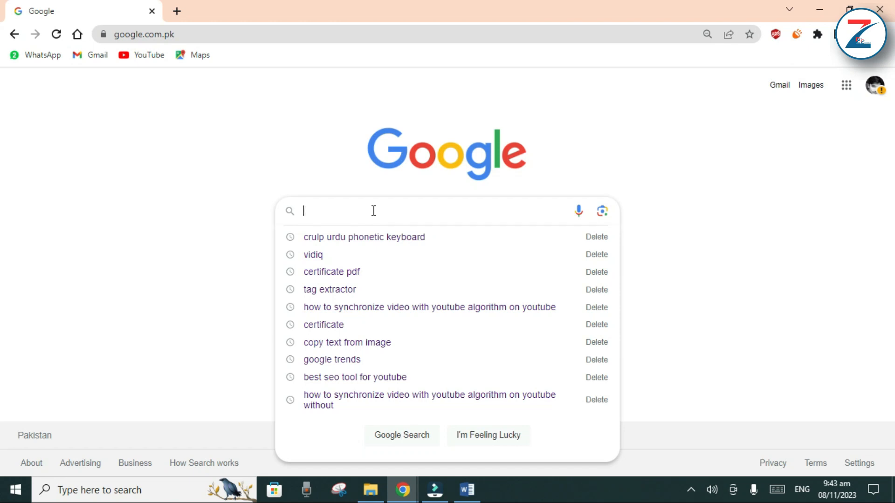
Search Google for "urdu fonts" and open the urdufonts.net result in a new tab, switching to it
text(urd)
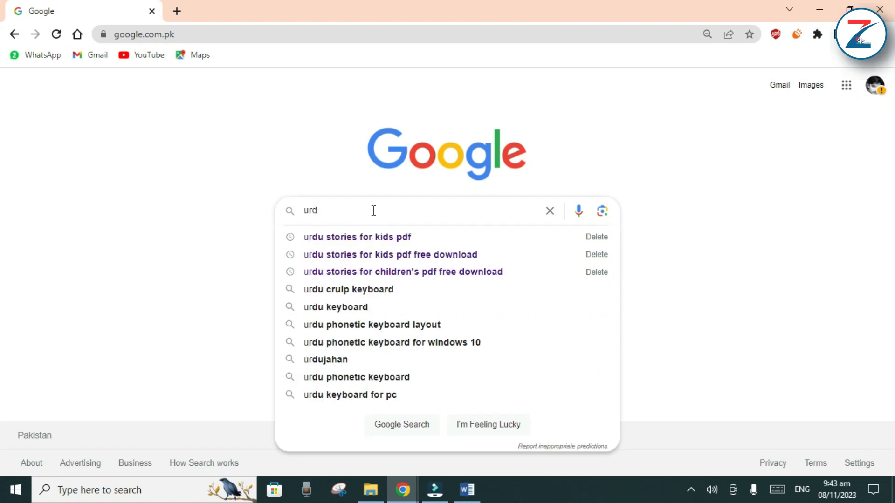
text(u font)
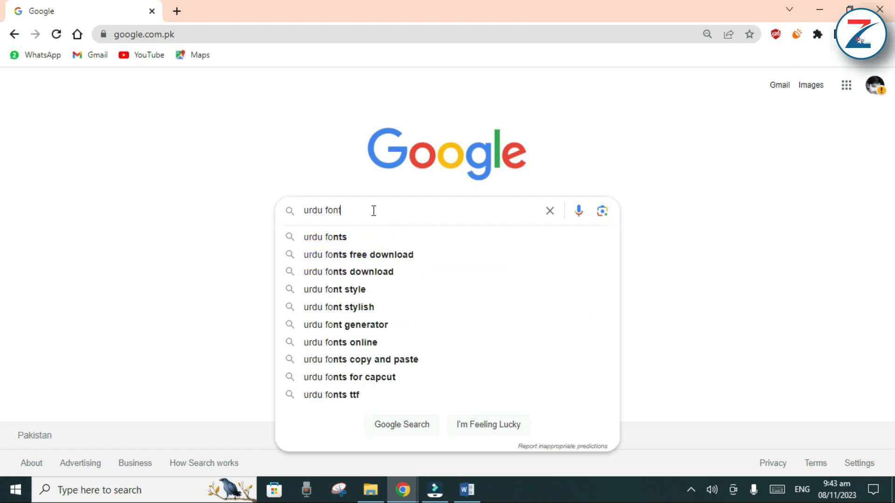
click(363, 234)
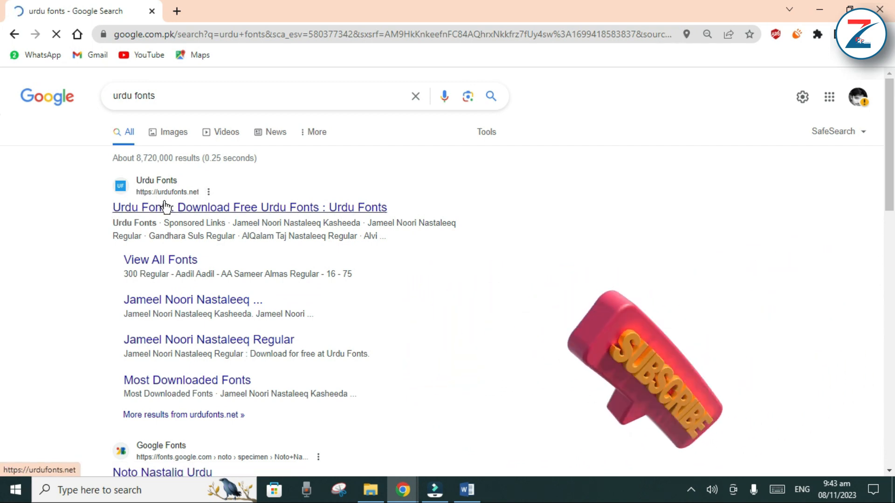
right_click(166, 210)
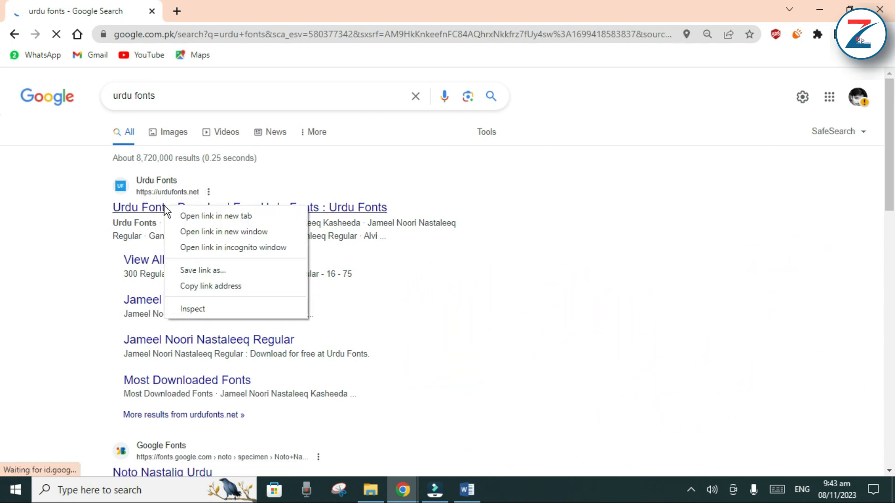
click(196, 216)
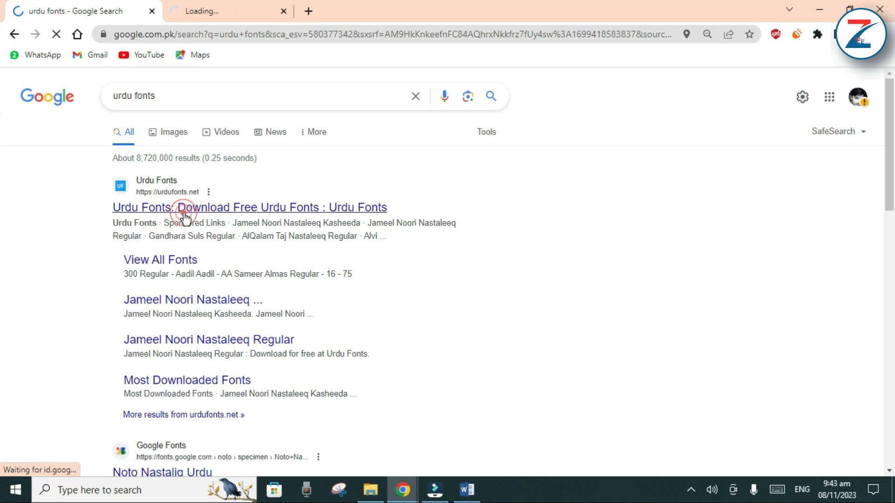
click(239, 15)
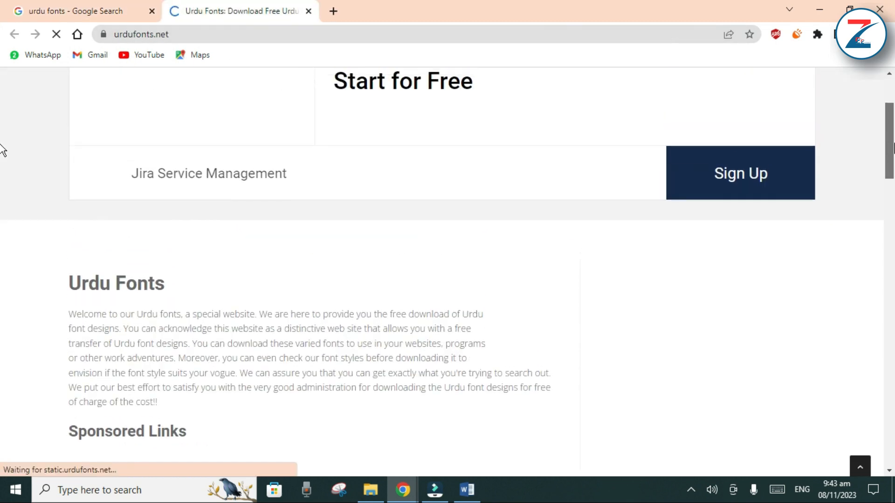
Examine the font samples on the urdufonts.net home page, from Jameel Noori Nastaleeq Kasheeda through Alvi Nastaleeq Regular
scroll(2, 157, down, 9)
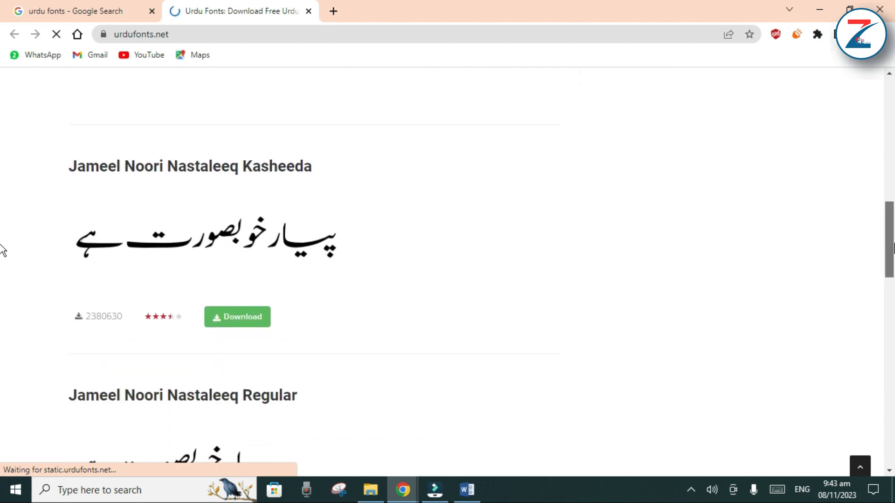
scroll(2, 250, down, 2)
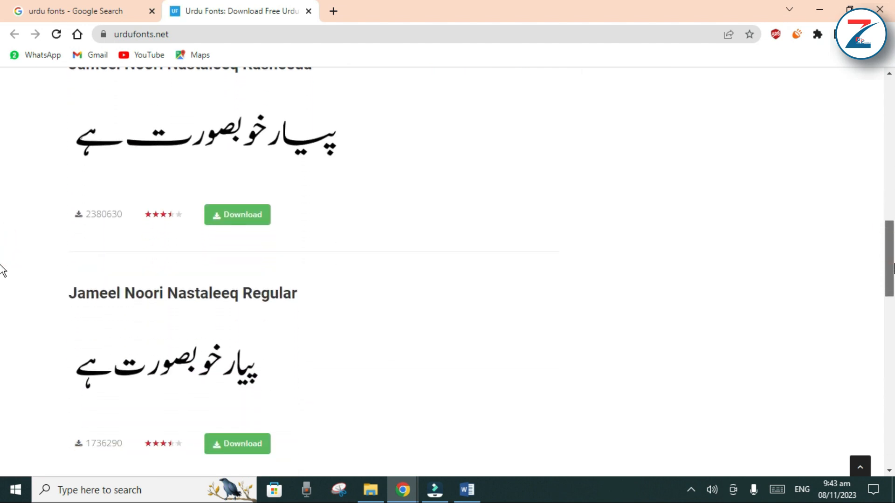
scroll(3, 270, down, 3)
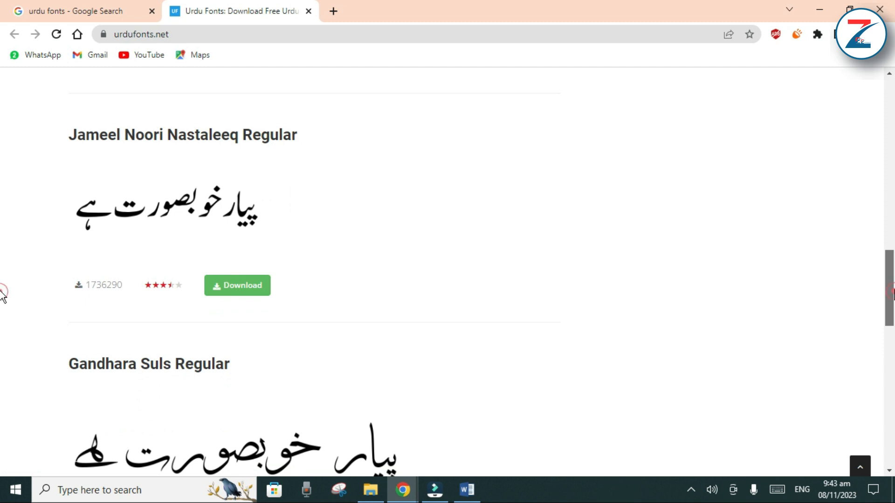
scroll(2, 294, up, 5)
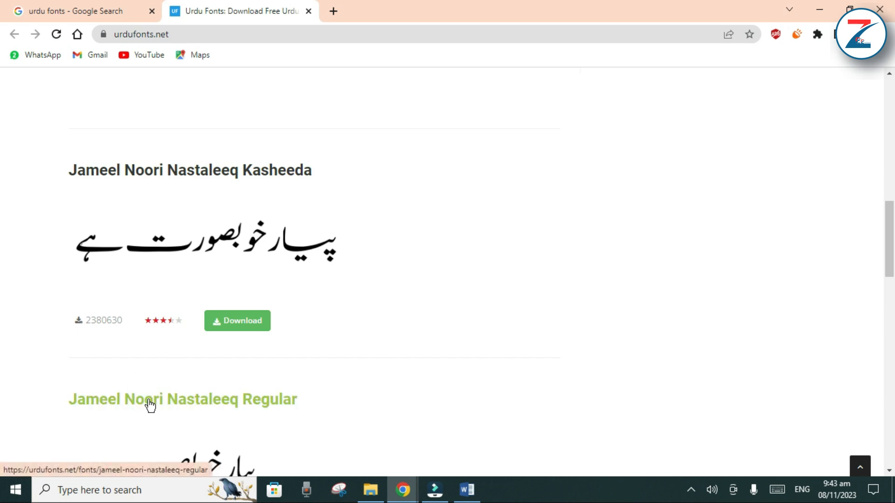
scroll(2, 275, down, 3)
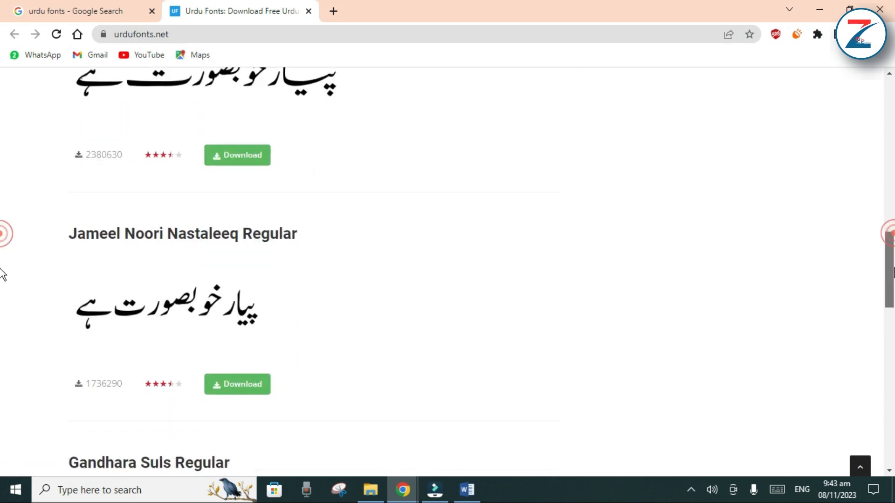
scroll(2, 280, down, 4)
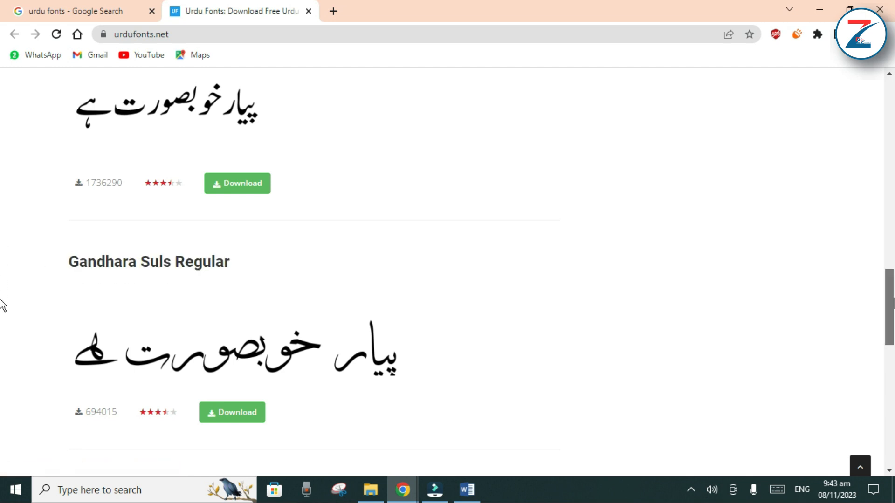
scroll(2, 285, down, 10)
scroll(2, 406, down, 4)
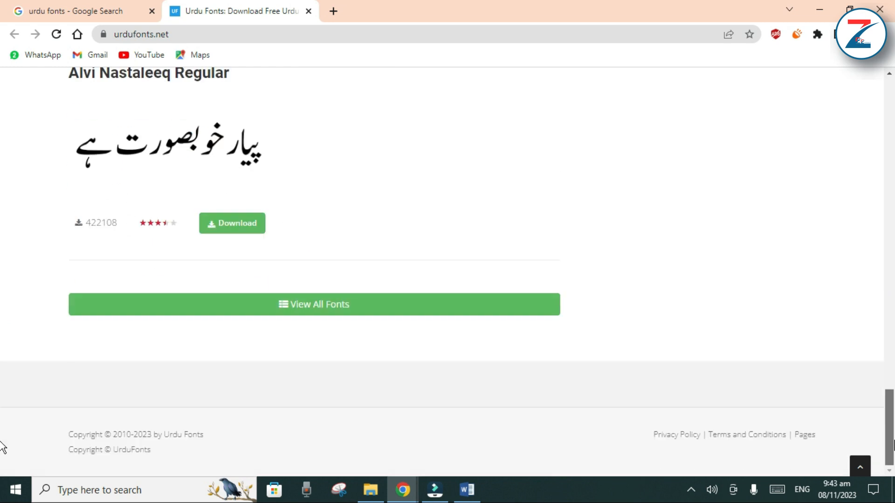
scroll(3, 421, up, 2)
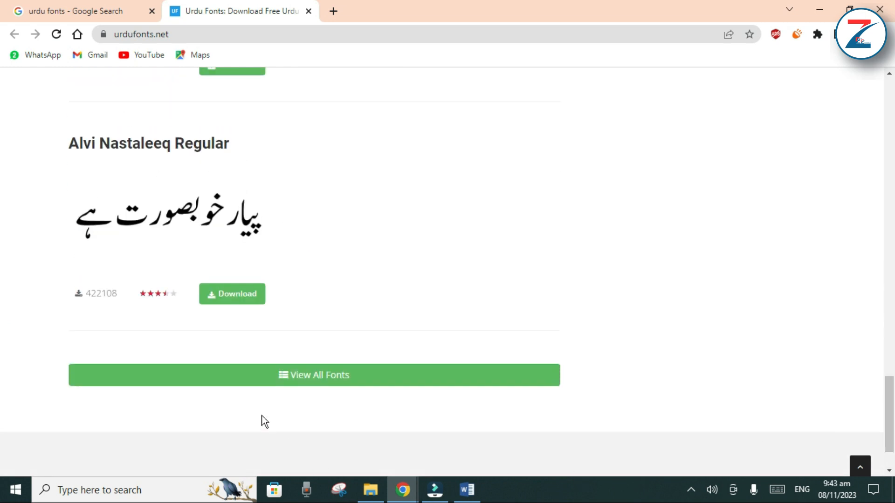
Open the site's full font list, dismissing the ad, and download the AA Sameer Almas Regular font
click(288, 383)
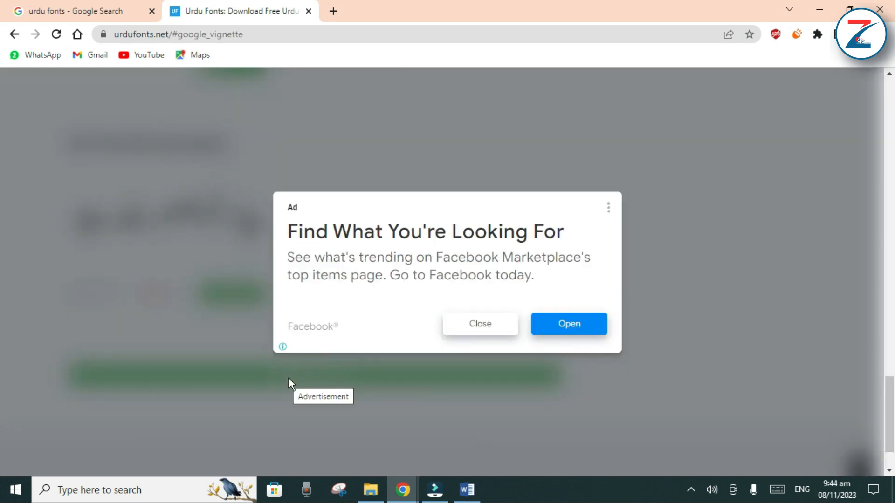
click(496, 321)
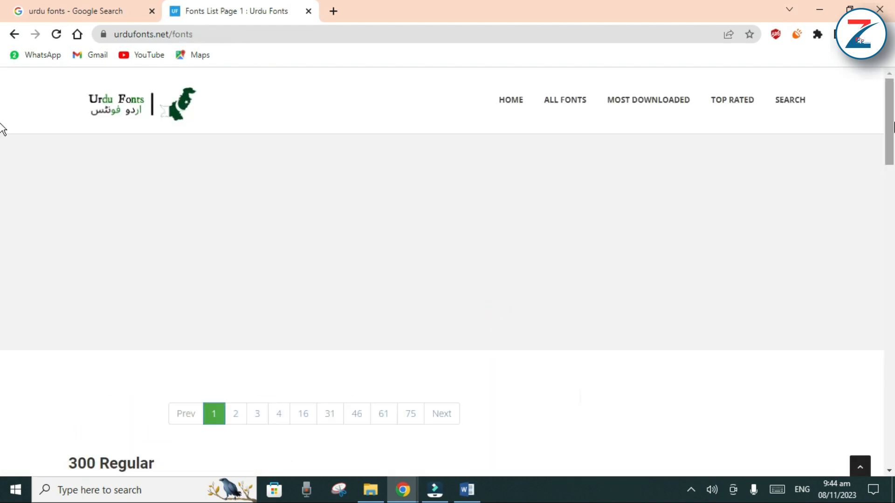
drag(890, 133, 893, 326)
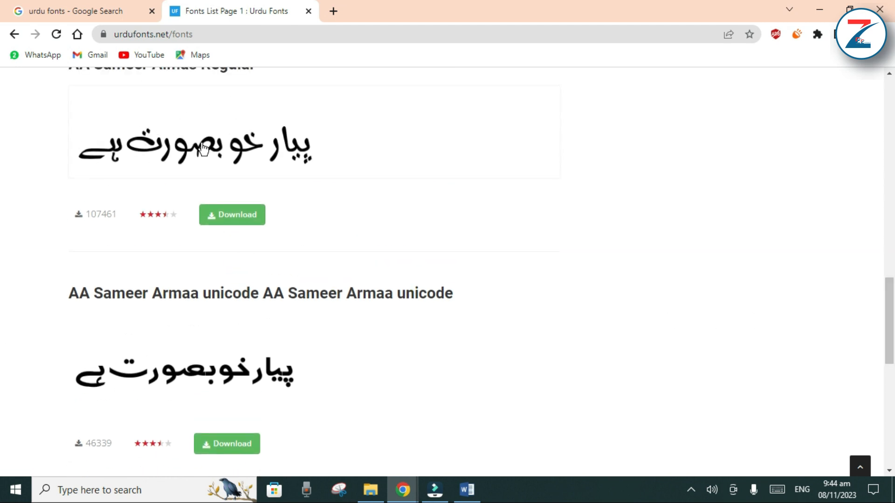
click(233, 217)
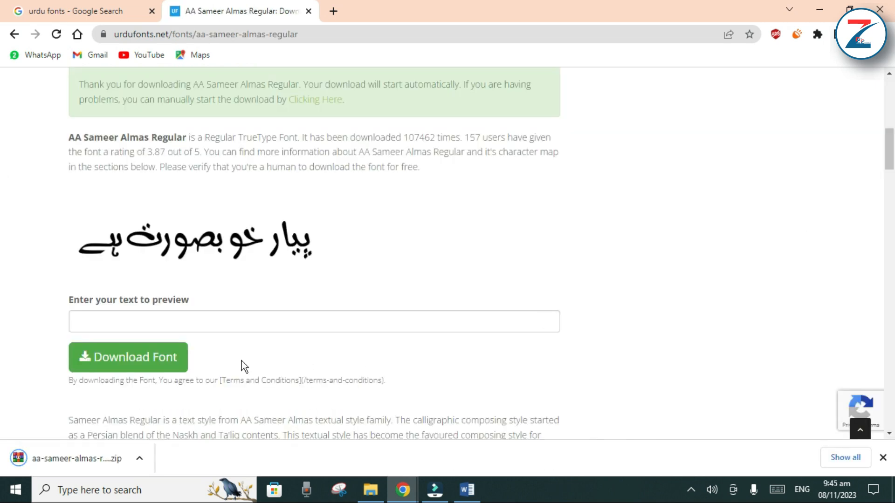
Show the downloaded font archive in its folder and extract it into its own aa-sameer-almas-regular folder
right_click(72, 456)
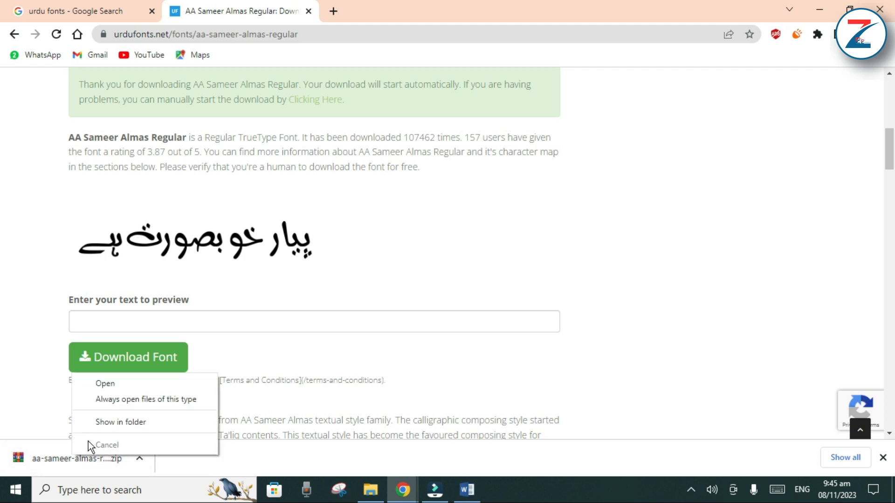
click(105, 423)
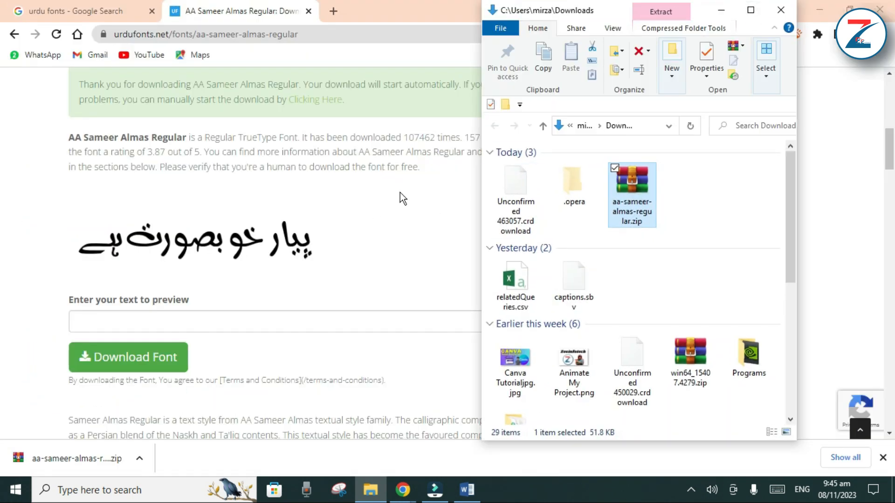
click(752, 11)
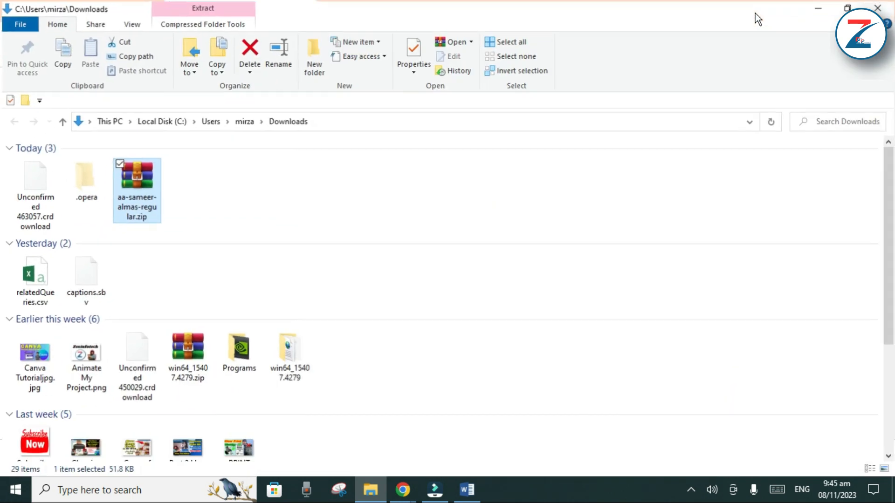
right_click(136, 186)
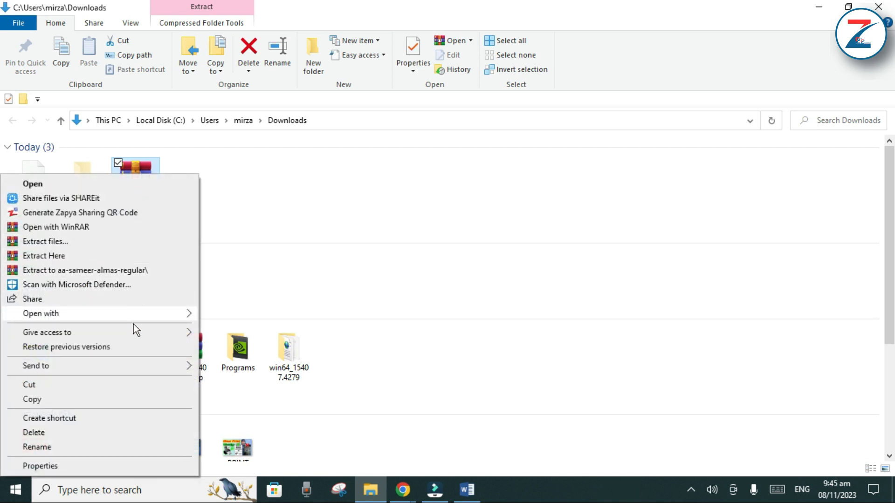
click(133, 270)
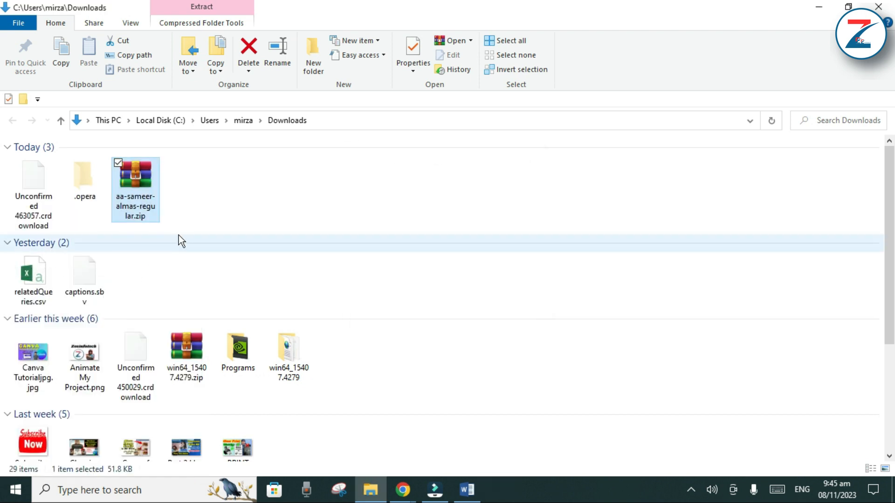
Open the extracted folder down to AA Sameer Almas Regular and copy the AA Sameer Almas Regular.ttf font file
click(84, 186)
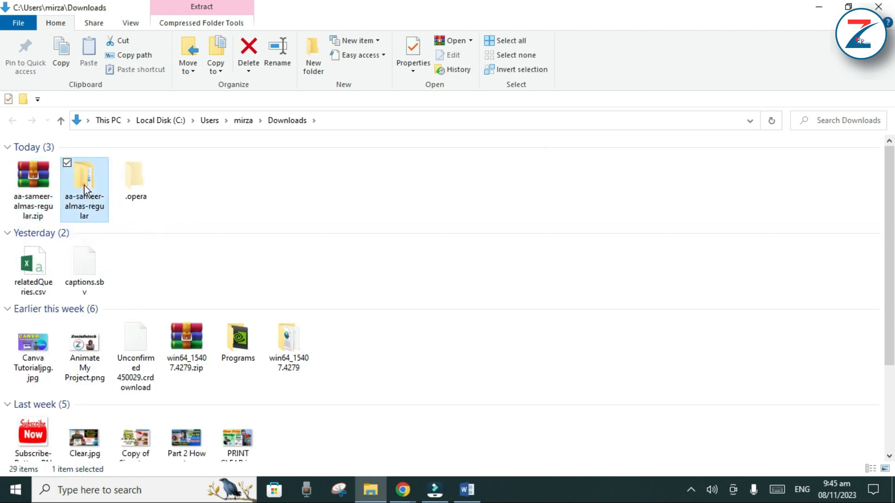
double_click(85, 185)
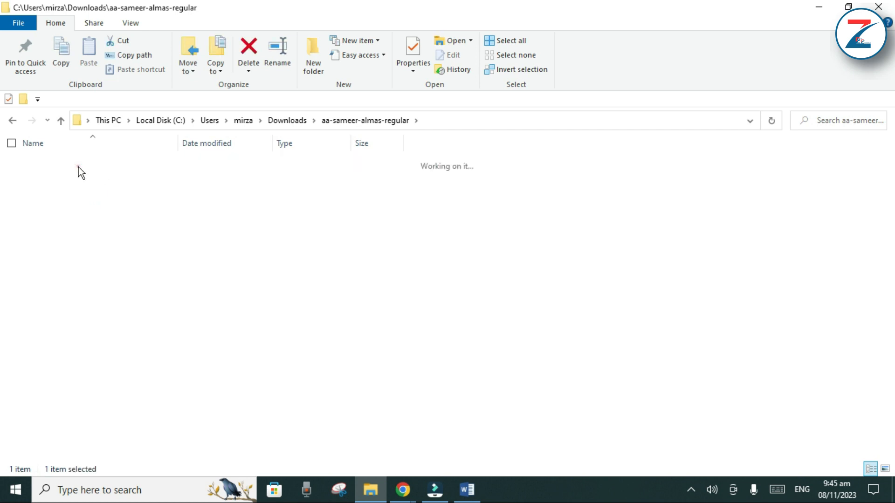
double_click(78, 167)
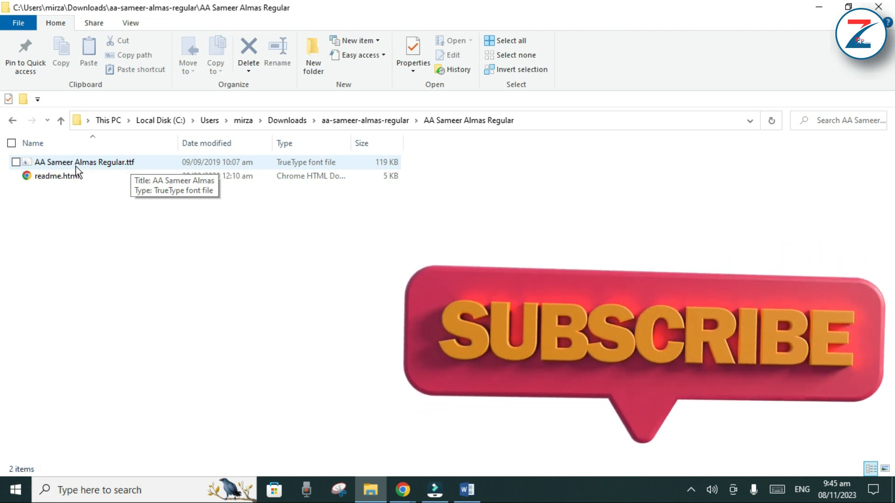
click(75, 167)
right_click(75, 167)
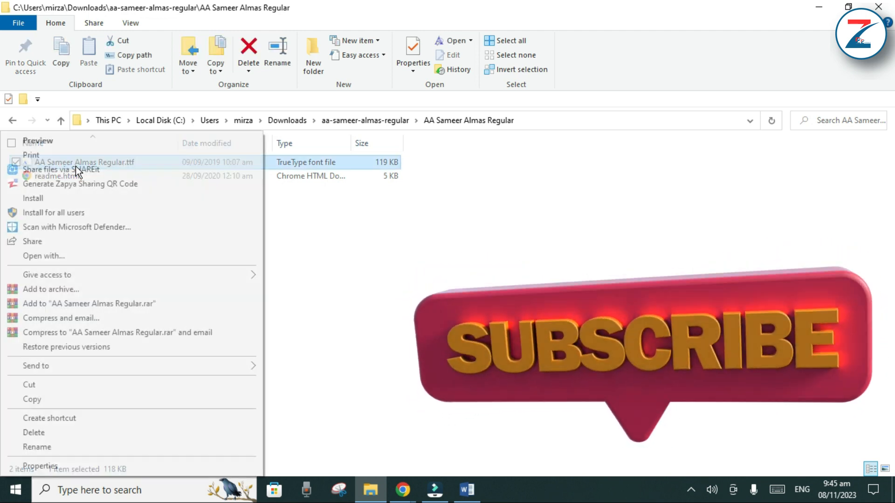
click(93, 401)
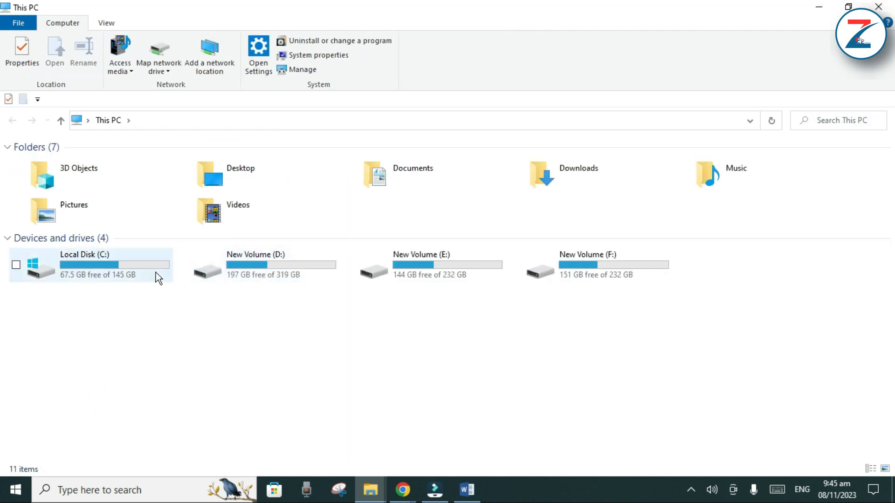
Install the copied font by pasting it into the C:\Windows\Fonts folder
click(127, 273)
double_click(128, 273)
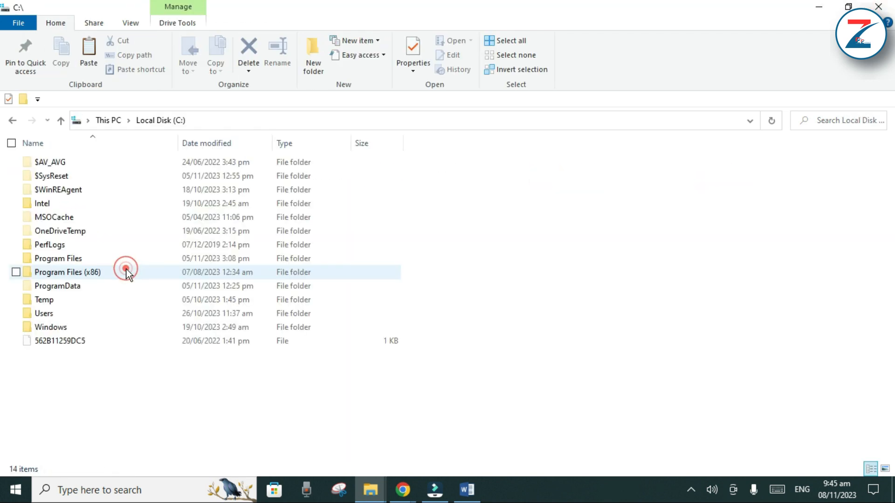
double_click(66, 327)
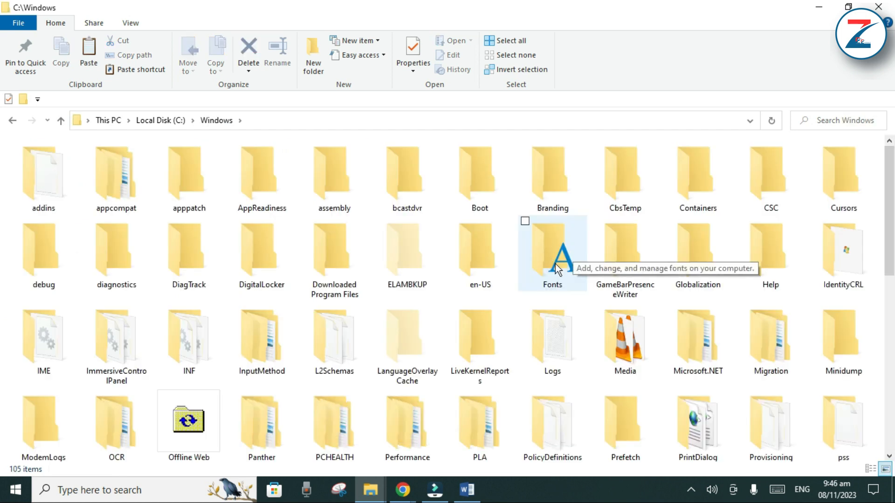
double_click(553, 264)
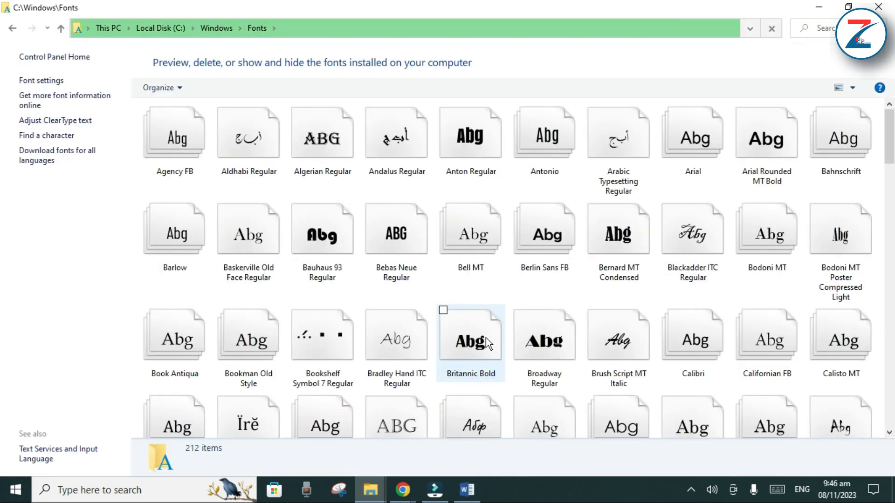
right_click(434, 279)
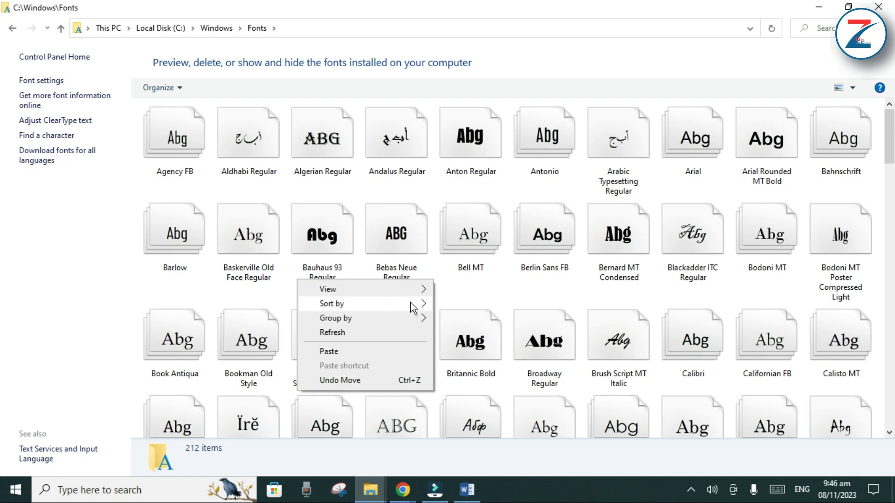
click(356, 352)
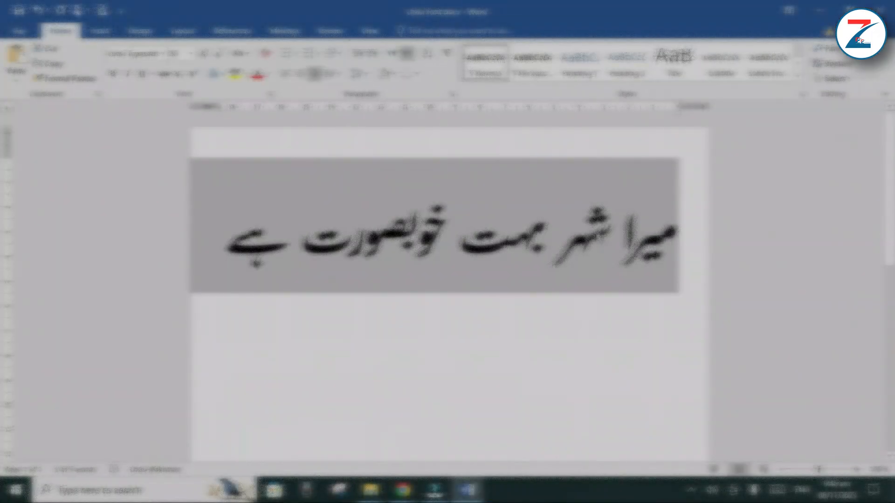
Switch to Urdu Font.docx in Word, copy the Urdu sentence and paste a duplicate on a new line below it
right_click(597, 235)
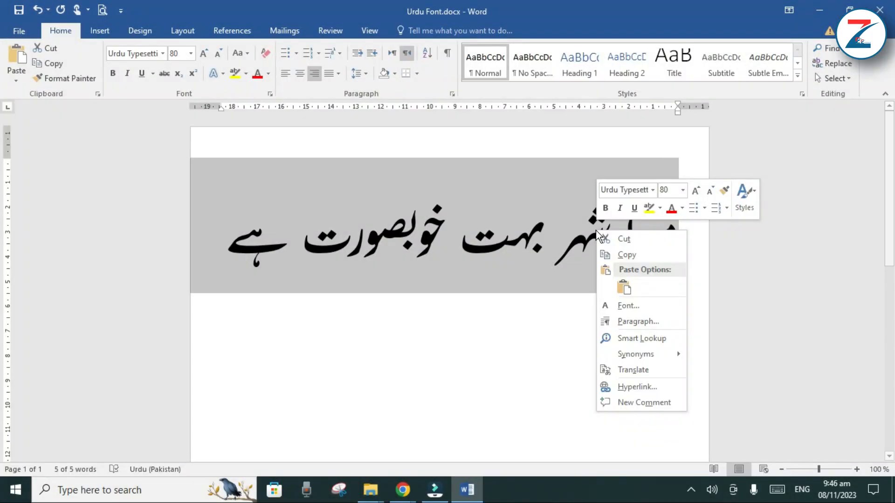
click(622, 252)
click(676, 336)
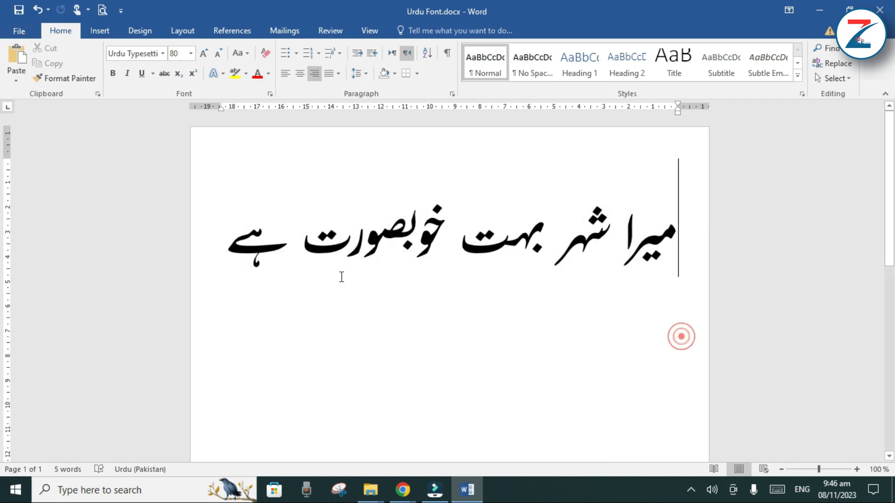
click(224, 243)
key(Return)
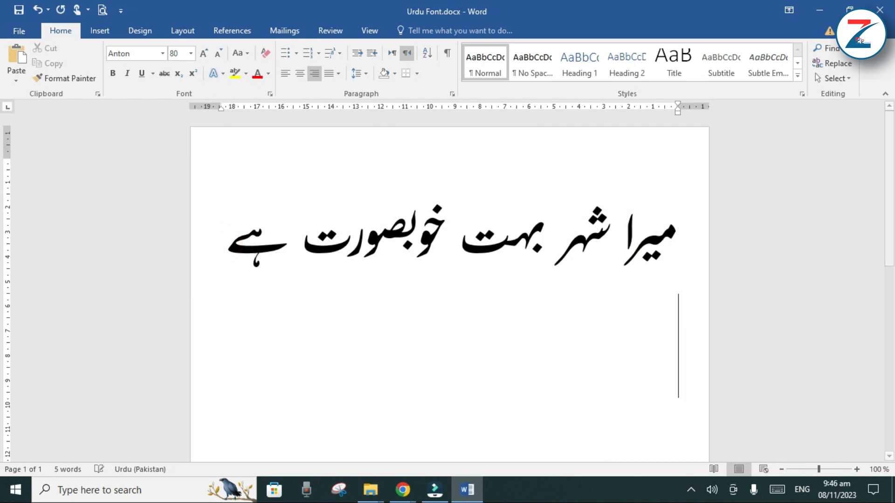
key(ctrl+v)
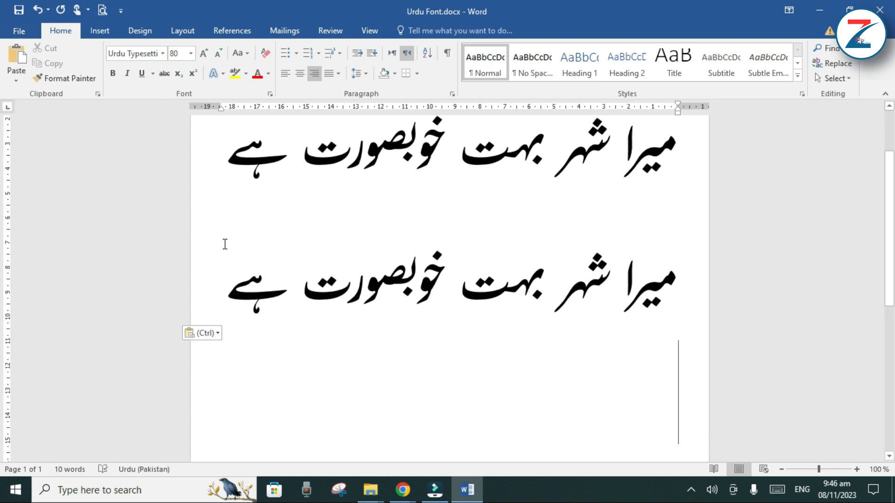
Set the font of the pasted duplicate Urdu sentence to AA Sameer Almas
drag(222, 280, 686, 303)
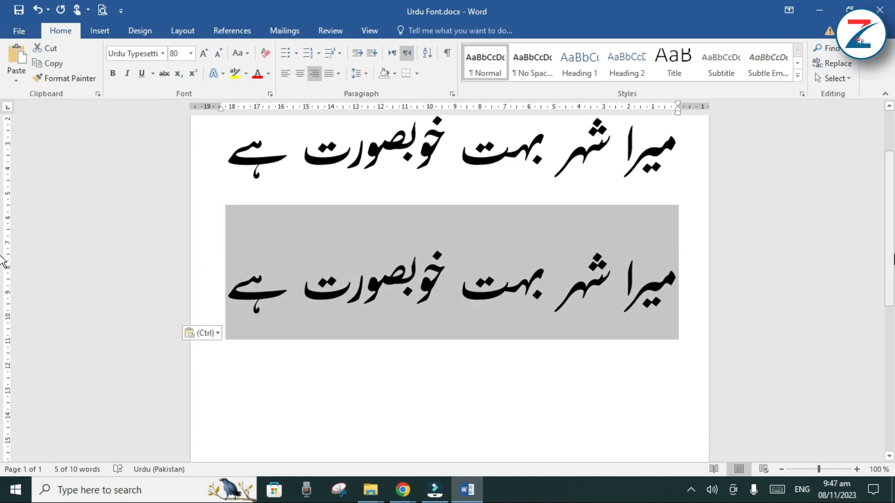
scroll(453, 146, up, 2)
click(163, 53)
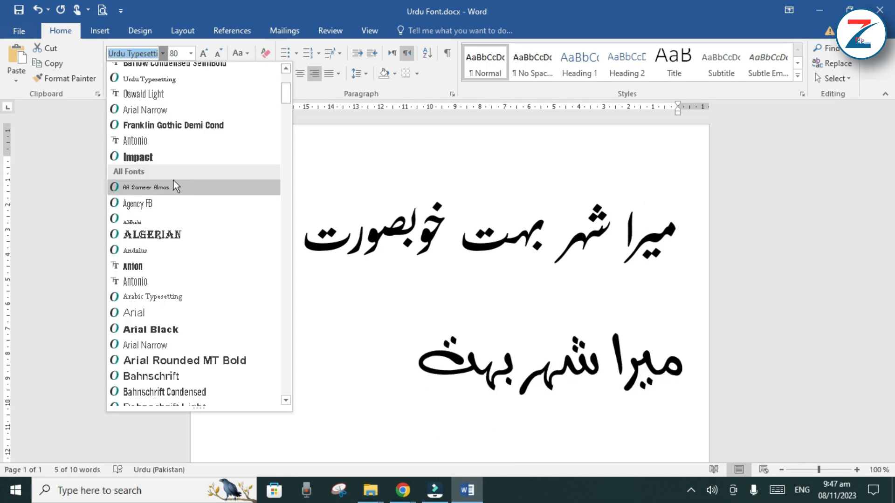
click(147, 185)
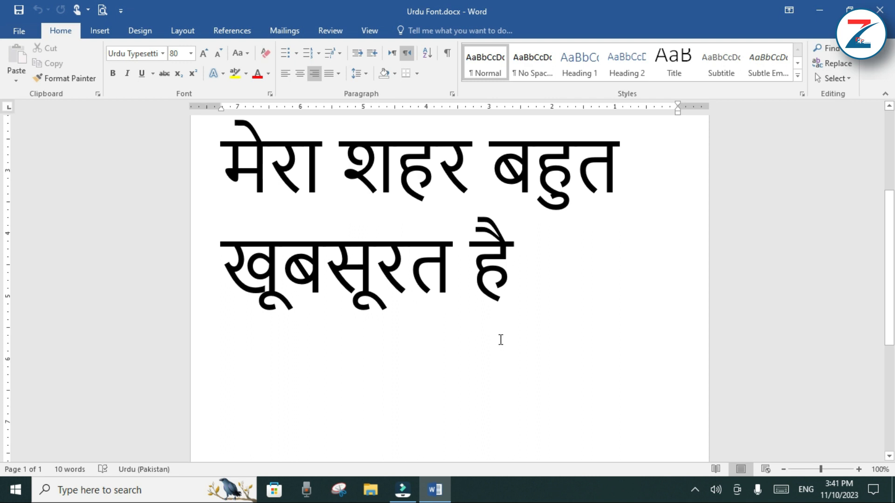
Open the Windows language preferences and choose Hindi as a new language to add
click(801, 488)
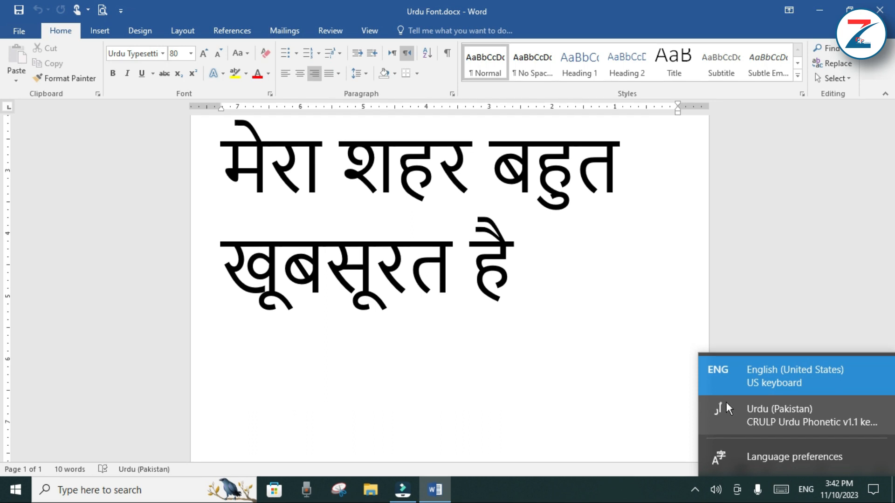
click(761, 459)
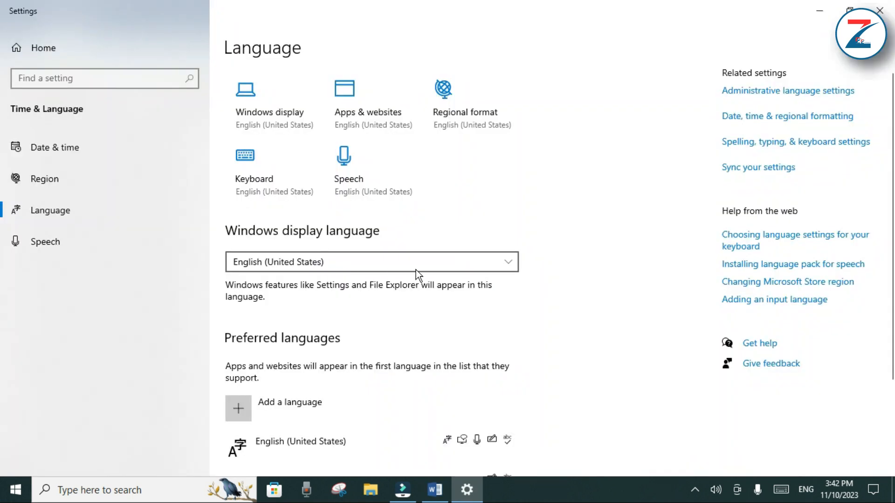
drag(894, 149, 894, 255)
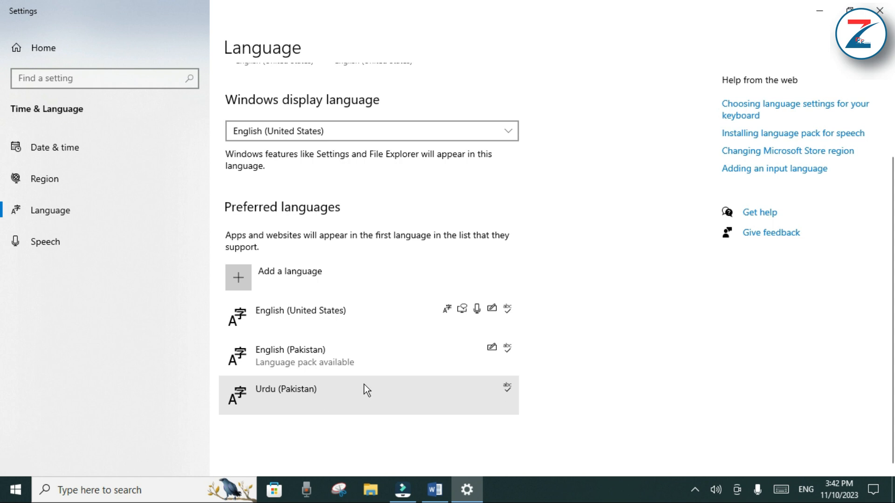
click(246, 283)
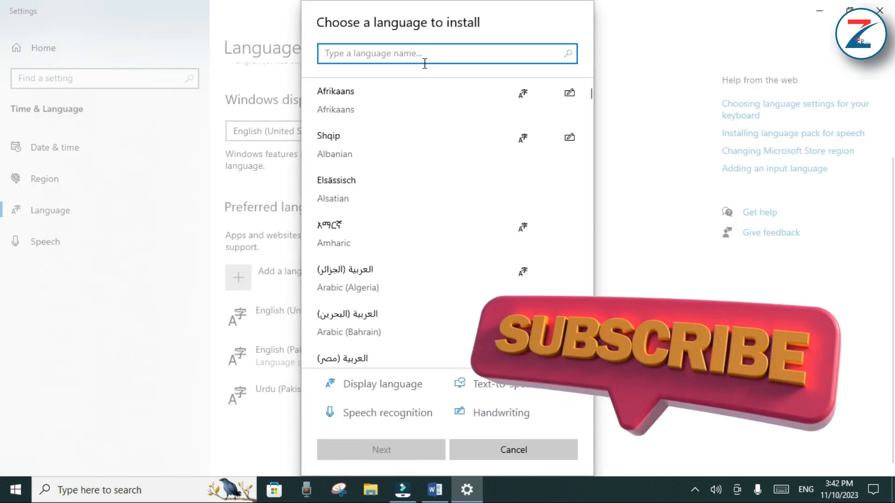
text(hindi)
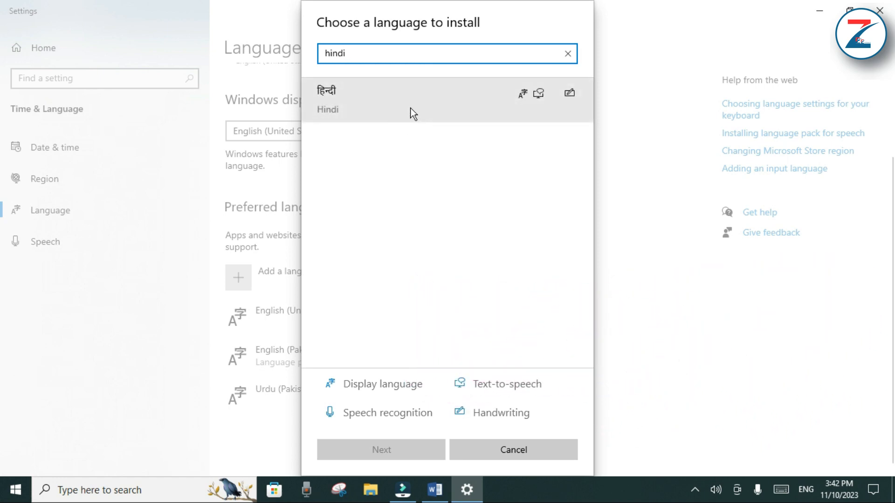
click(383, 103)
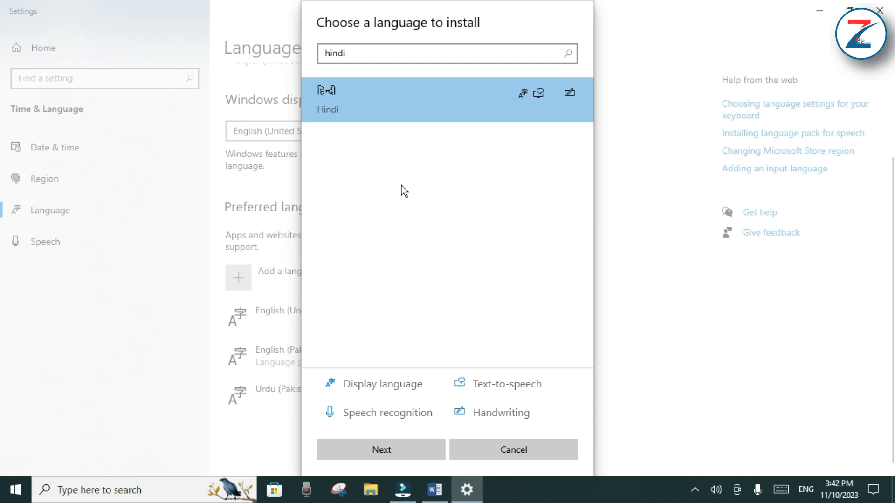
click(377, 449)
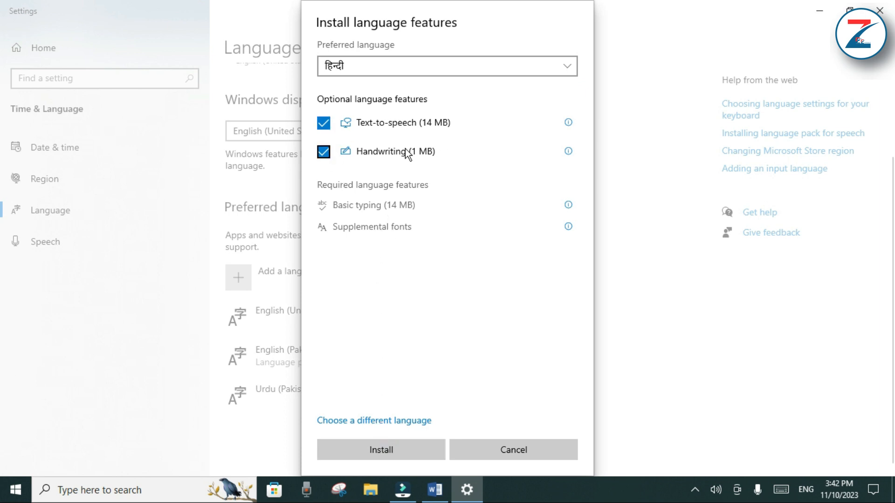
Exclude the optional Handwriting and Text-to-speech features and install the Hindi language
click(325, 150)
click(325, 122)
click(382, 446)
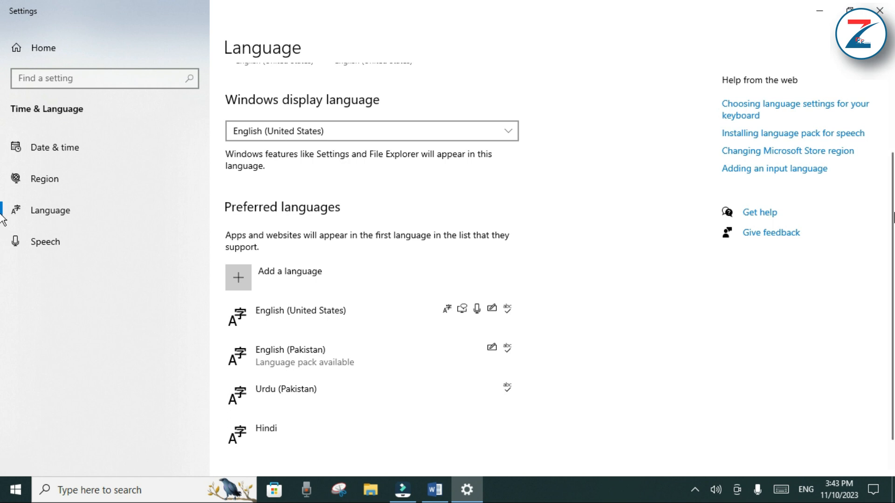
scroll(876, 213, down, 2)
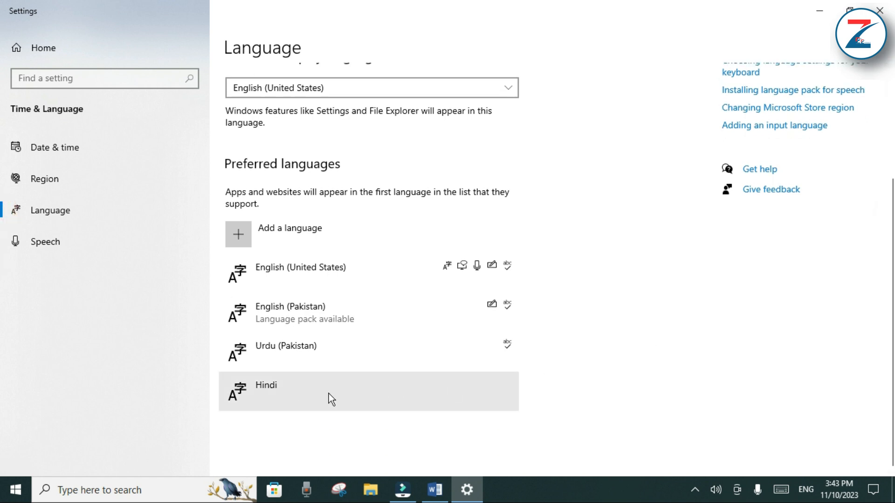
Change the input language to Hindi with the Hindi Traditional keyboard and switch back to Urdu Font.docx in Word
click(809, 493)
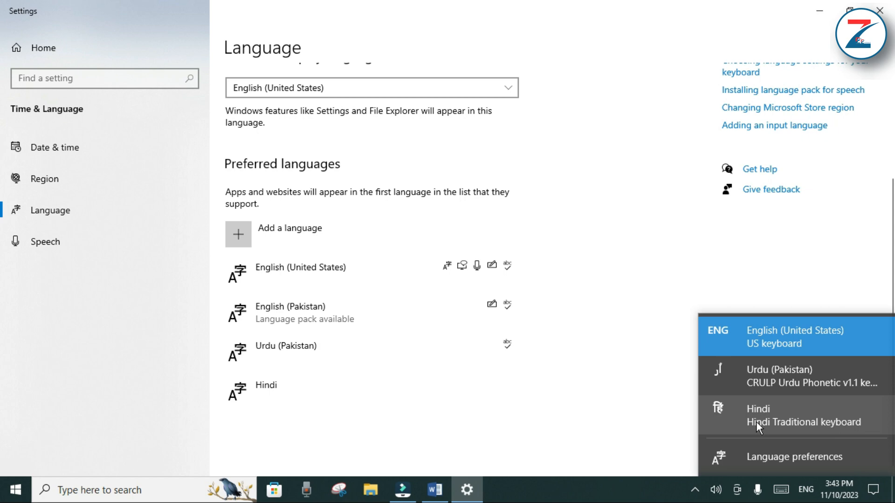
click(756, 421)
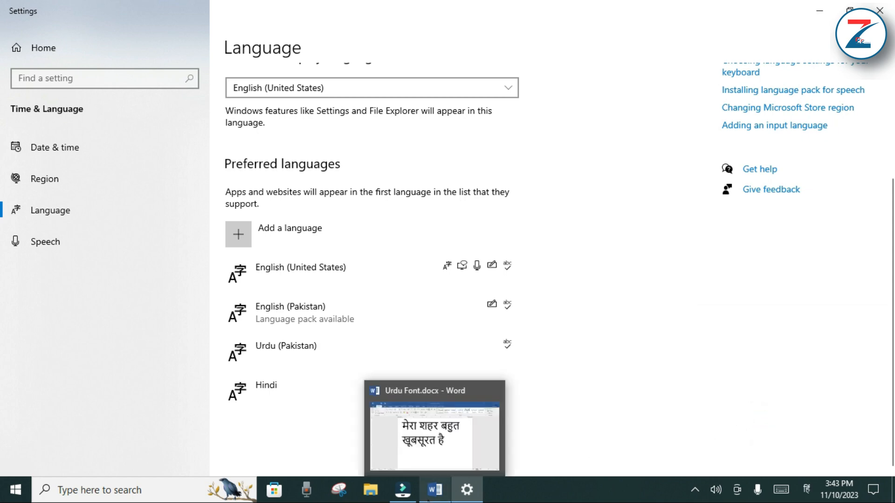
click(429, 489)
Try out the Hindi keyboard by entering two lines of test characters, ुपरबबि्लकदहूी and ुींरक,तत, below the Hindi sentence
text(ुपरबबि्लक)
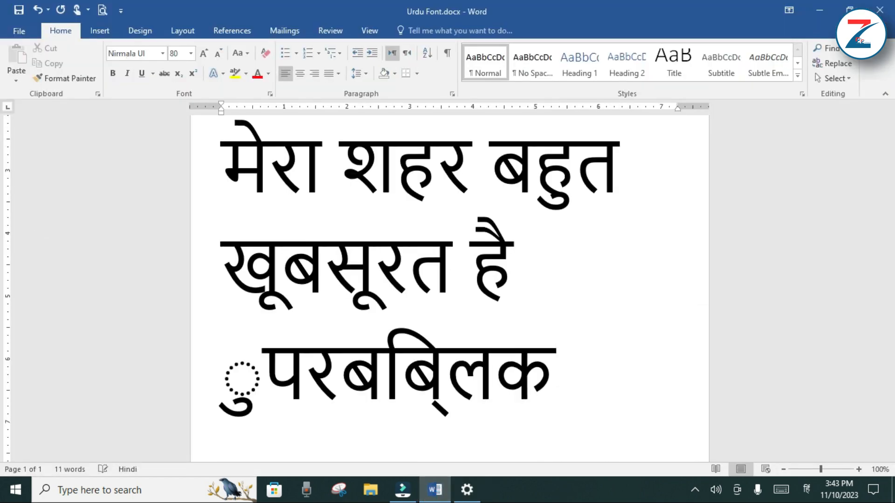
text(दहूी)
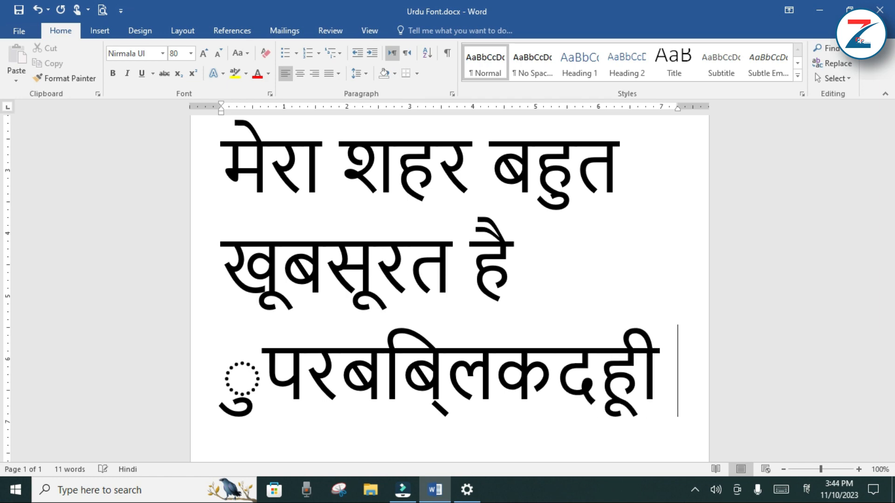
key(Return)
text(ुींरक,तत)
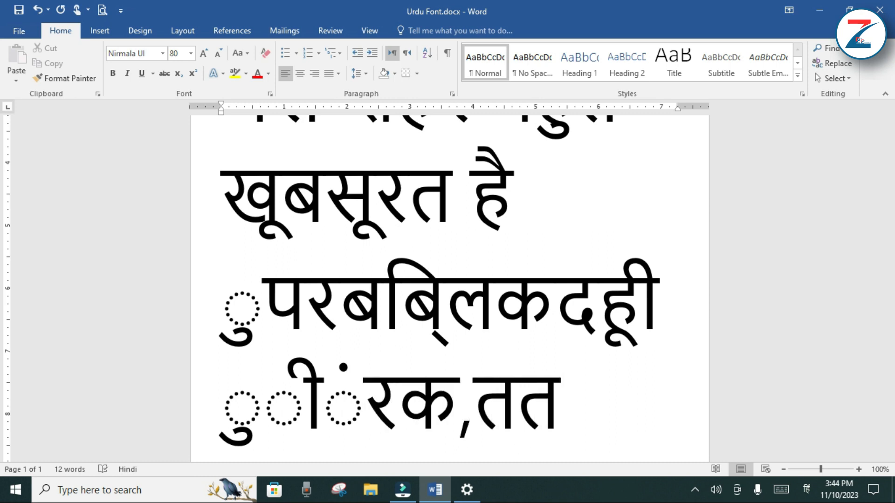
text(ू)
Delete the Hindi test characters below the Hindi sentence
key(BackSpace)
key(BackSpace)
key(BackSpace)
key(BackSpace)
key(BackSpace)
key(BackSpace)
key(BackSpace)
key(BackSpace)
key(BackSpace)
key(BackSpace)
key(BackSpace)
key(BackSpace)
key(BackSpace)
key(BackSpace)
key(BackSpace)
key(BackSpace)
key(BackSpace)
key(BackSpace)
key(BackSpace)
key(BackSpace)
key(BackSpace)
key(BackSpace)
key(BackSpace)
key(BackSpace)
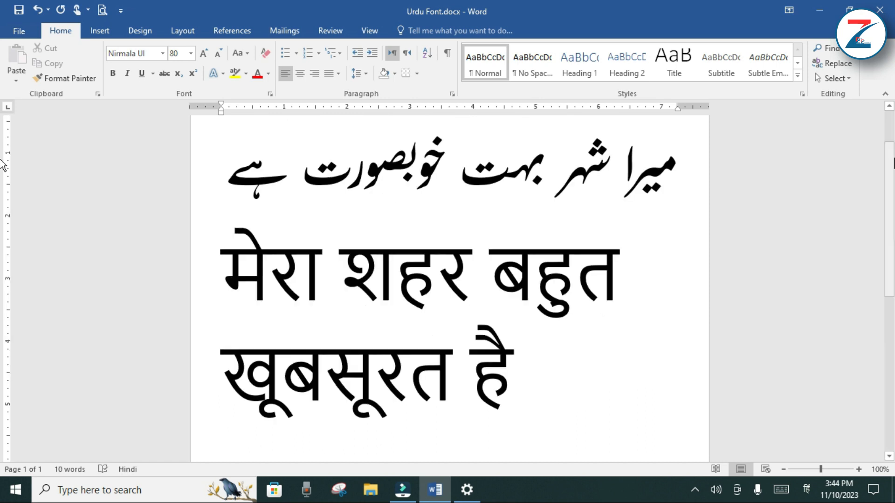